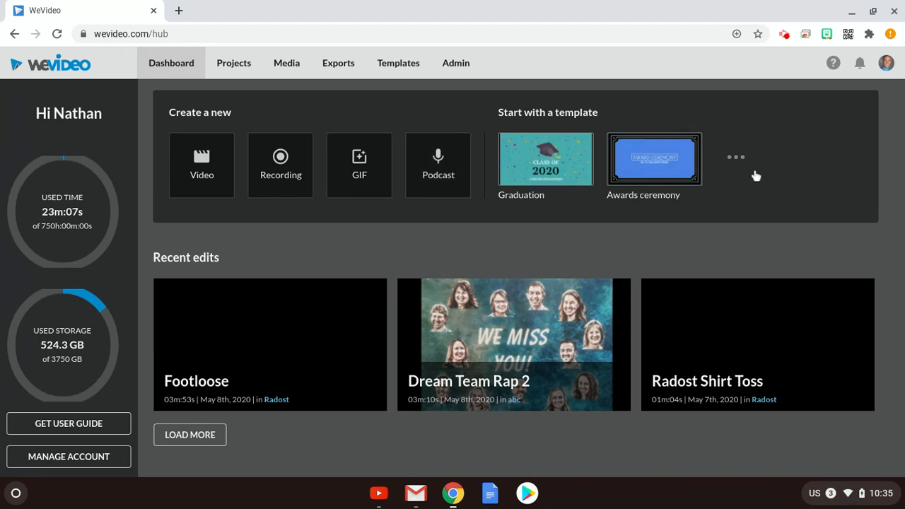
# - Start a new edit from the Morning meeting K-12 template, saving it in the Radost project
pyautogui.click(740, 165)
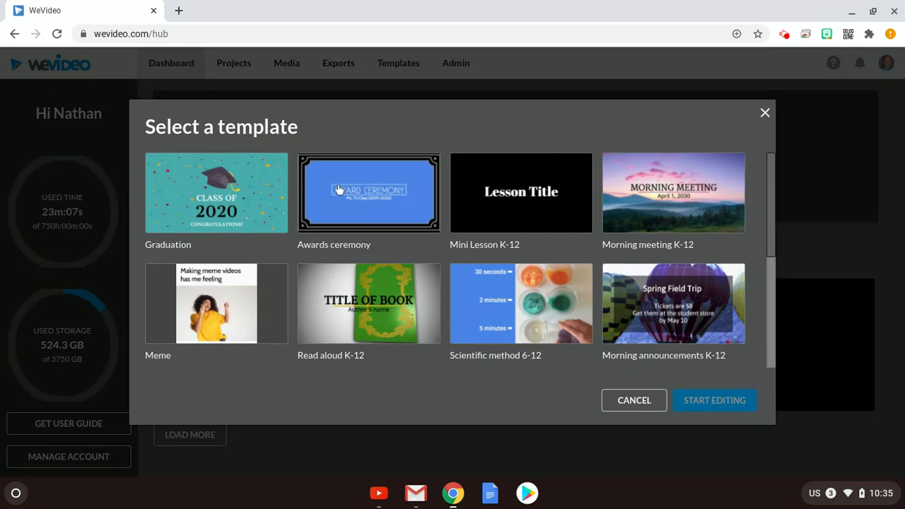
pyautogui.scroll(-3, 562, 210)
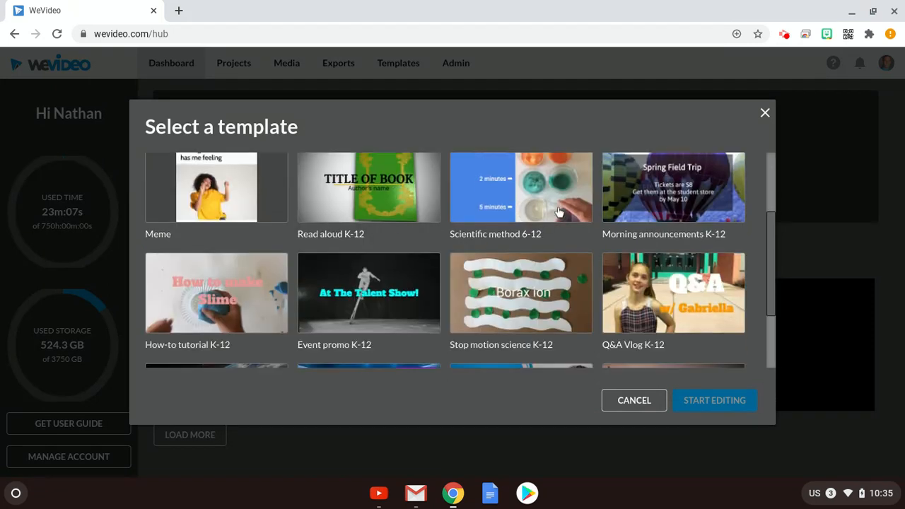
pyautogui.scroll(1, 558, 212)
pyautogui.scroll(-1, 558, 212)
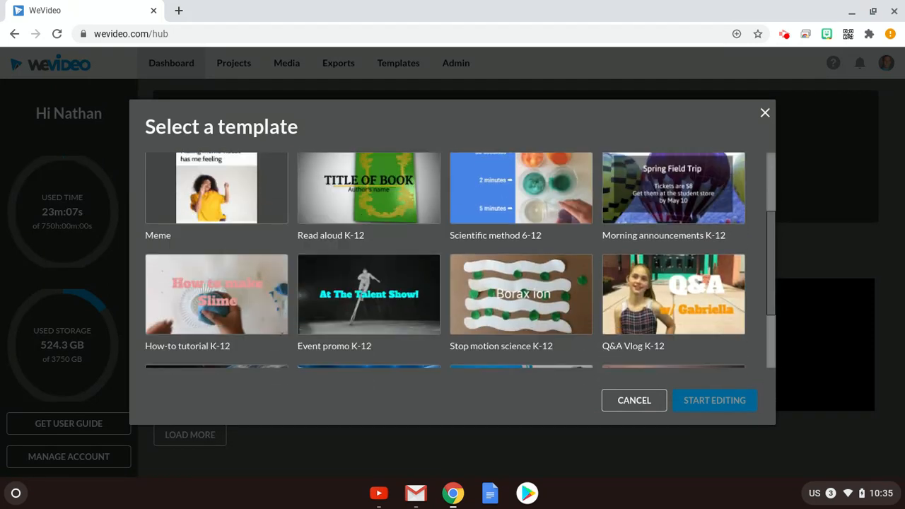
pyautogui.scroll(3, 558, 212)
pyautogui.click(696, 221)
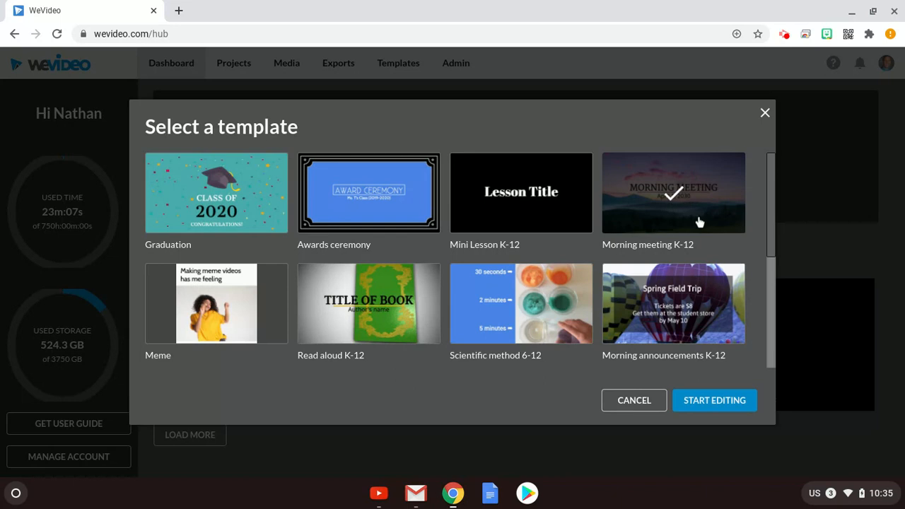
pyautogui.click(754, 404)
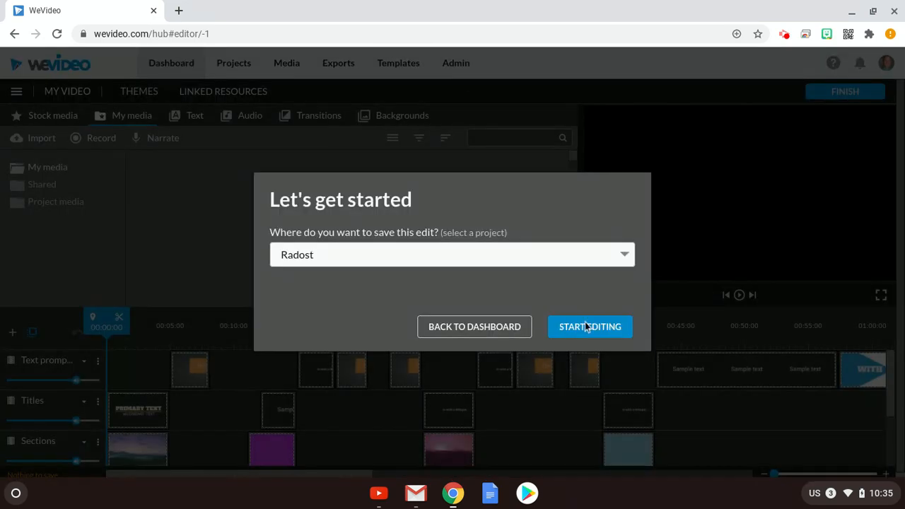
pyautogui.click(585, 327)
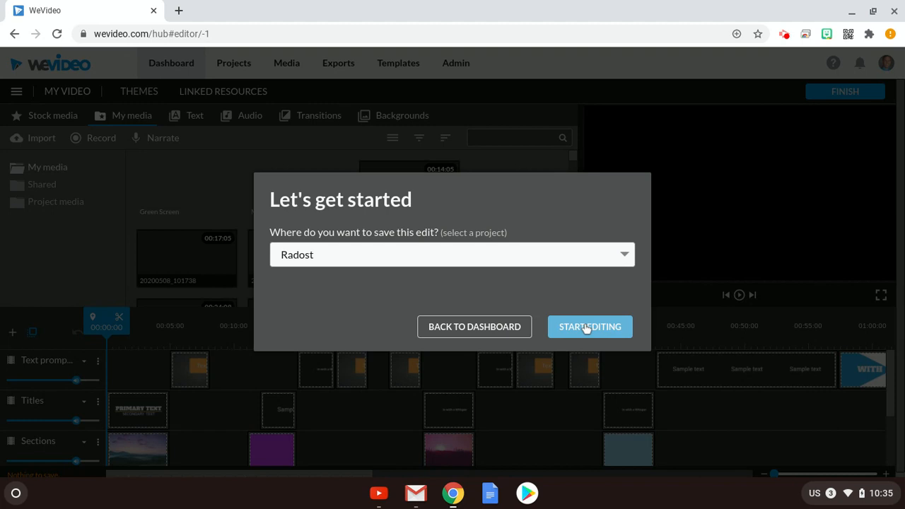
pyautogui.click(586, 327)
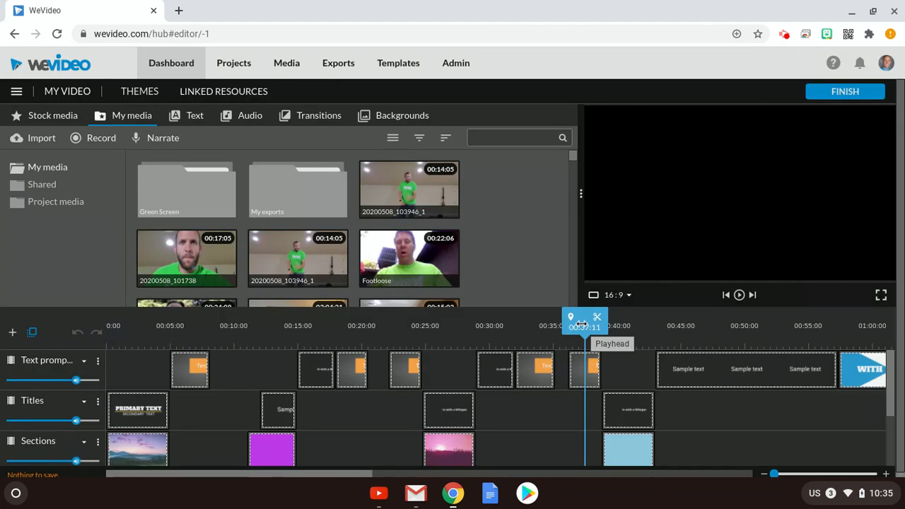
# - Preview the opening title from the timeline start and view its text properties, leaving them without saving changes
pyautogui.moveTo(348, 421); pyautogui.dragTo(102, 344)
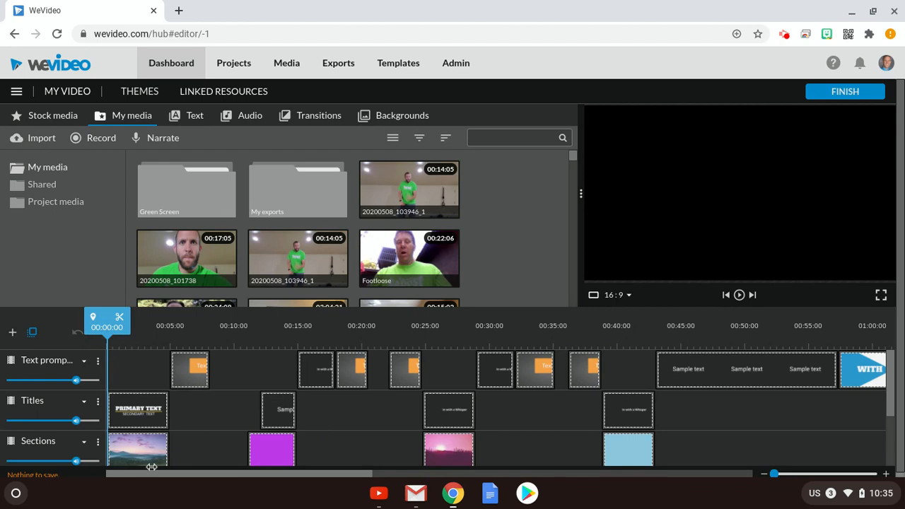
pyautogui.click(117, 414)
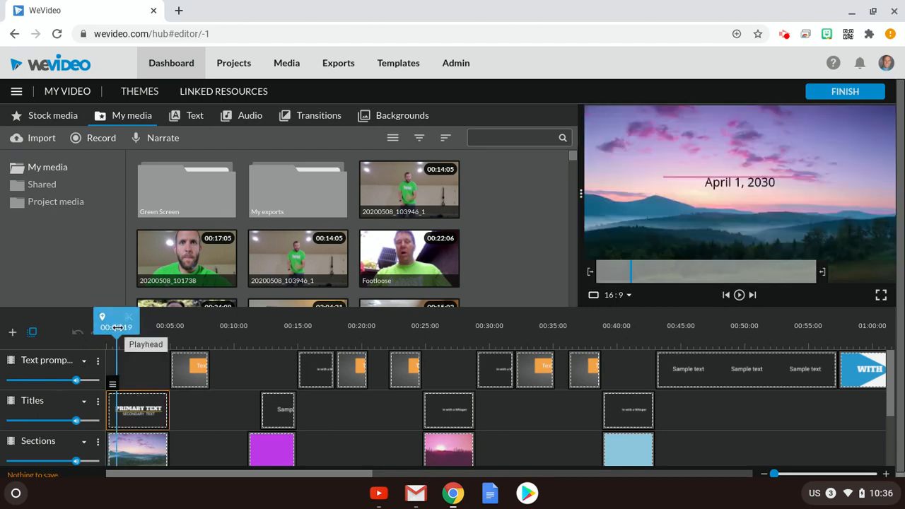
pyautogui.doubleClick(139, 418)
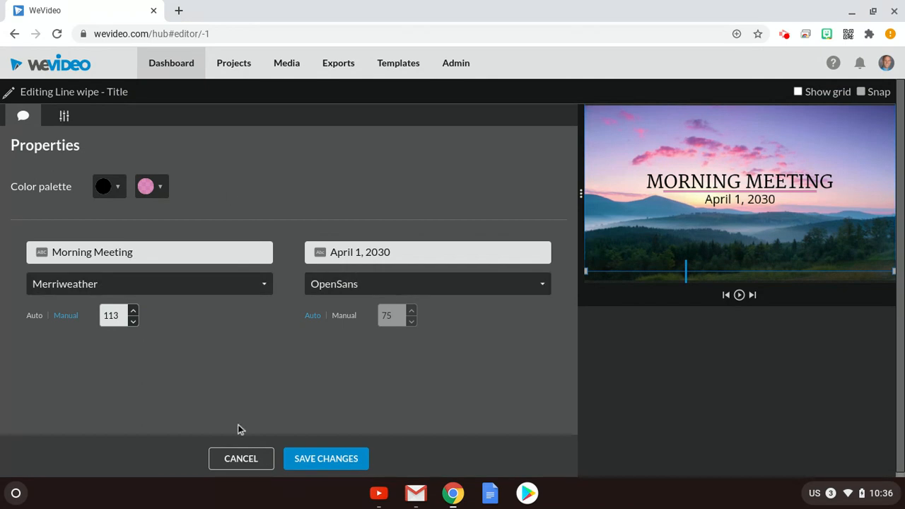
pyautogui.click(240, 459)
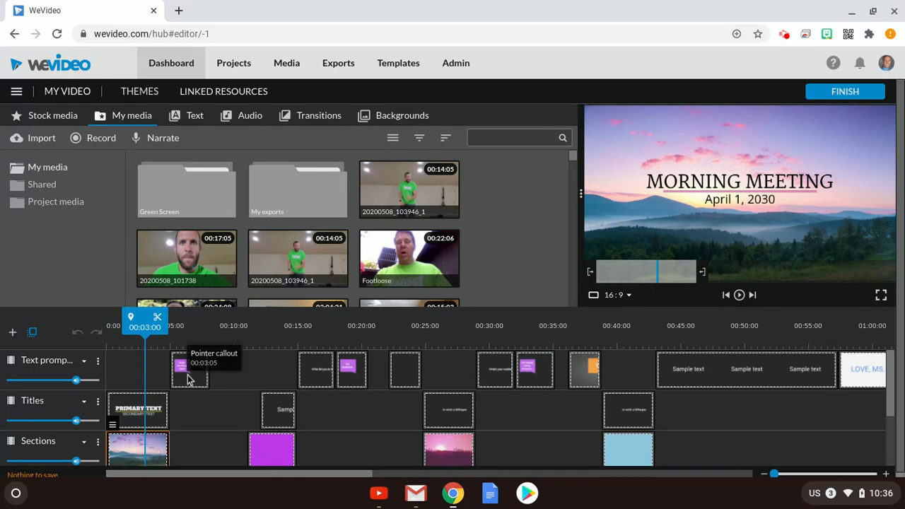
# - Preview the first text prompt callout and the second title, and examine the Sections, Video and Audio 1 tracks
pyautogui.click(187, 380)
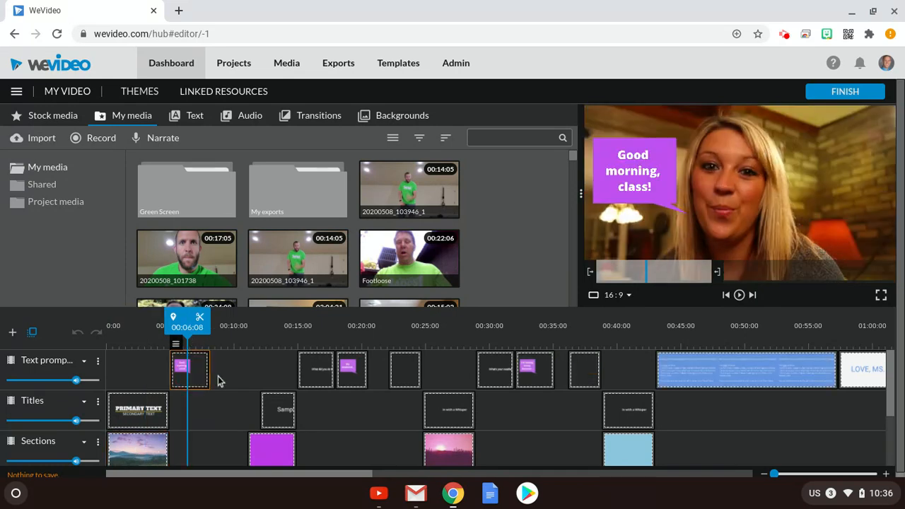
pyautogui.scroll(-2, 199, 401)
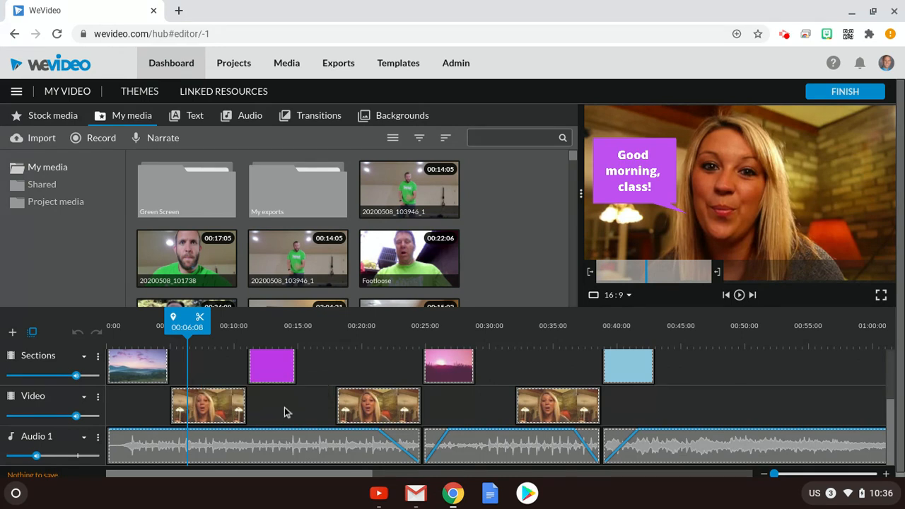
pyautogui.scroll(2, 286, 412)
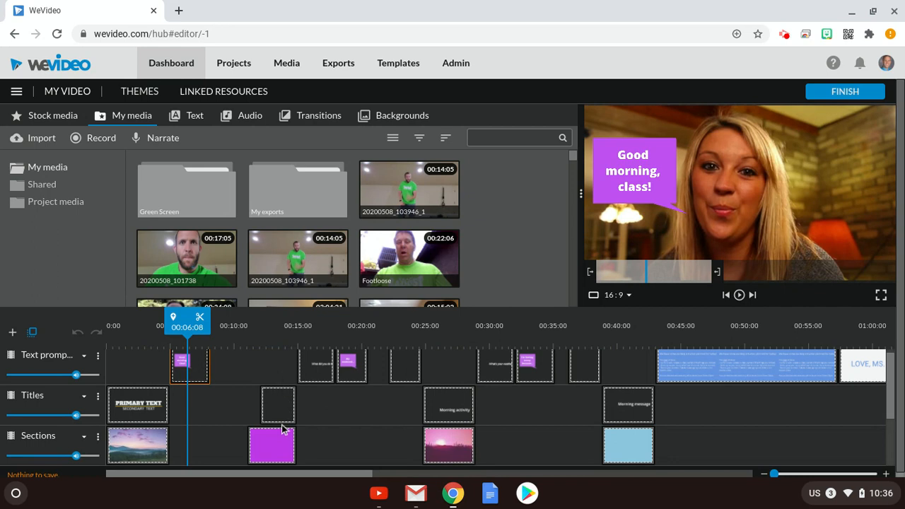
pyautogui.click(279, 411)
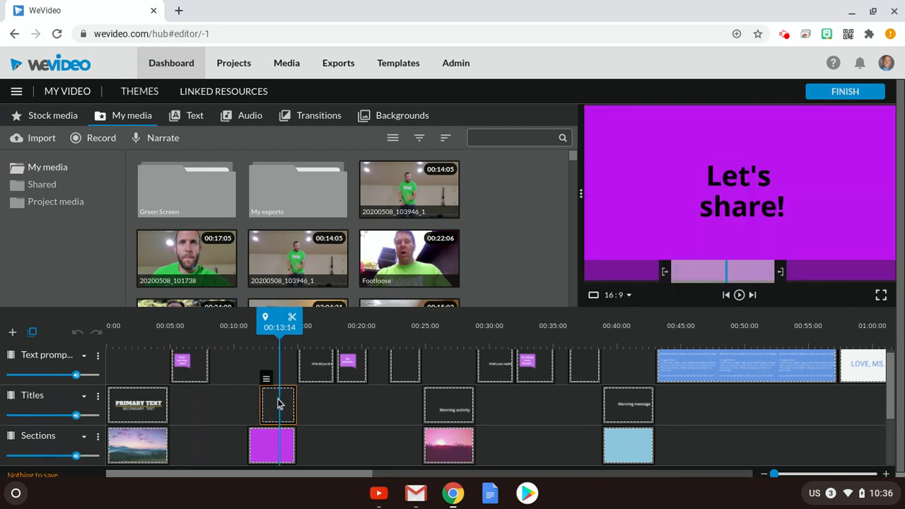
pyautogui.scroll(-2, 300, 409)
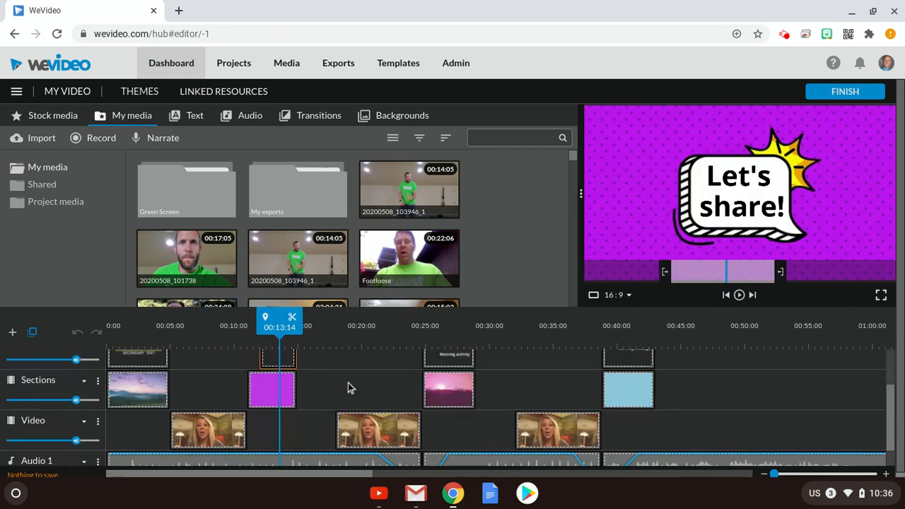
pyautogui.scroll(2, 349, 386)
# - Preview the weekend question and the callout that follows it, and examine the tracks underneath them
pyautogui.click(325, 374)
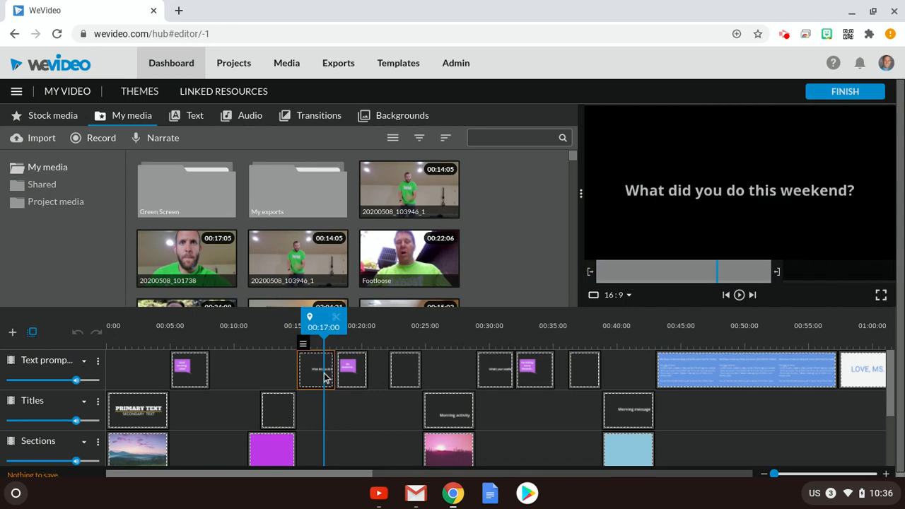
pyautogui.click(350, 377)
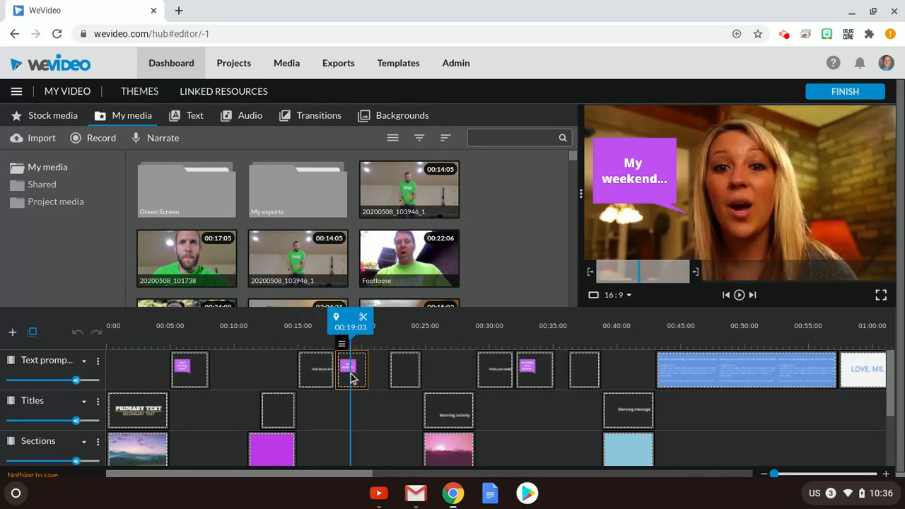
pyautogui.scroll(-2, 389, 434)
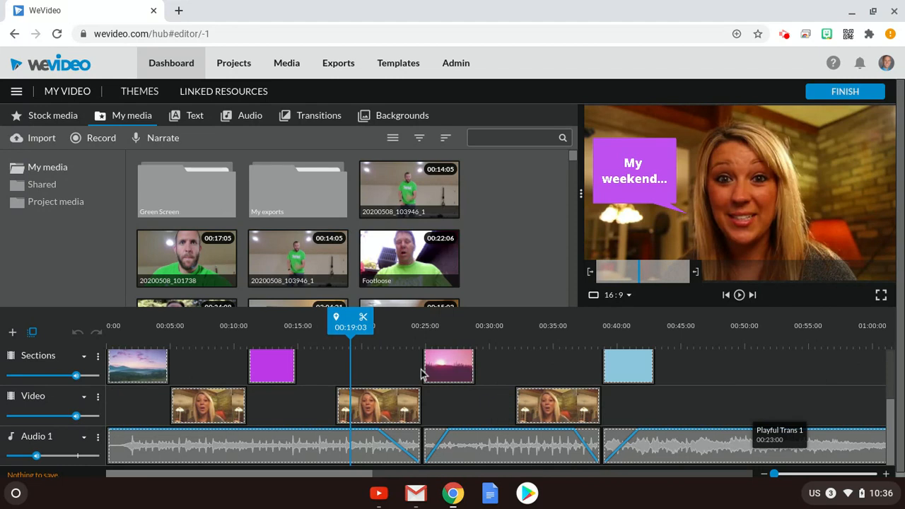
pyautogui.scroll(3, 421, 384)
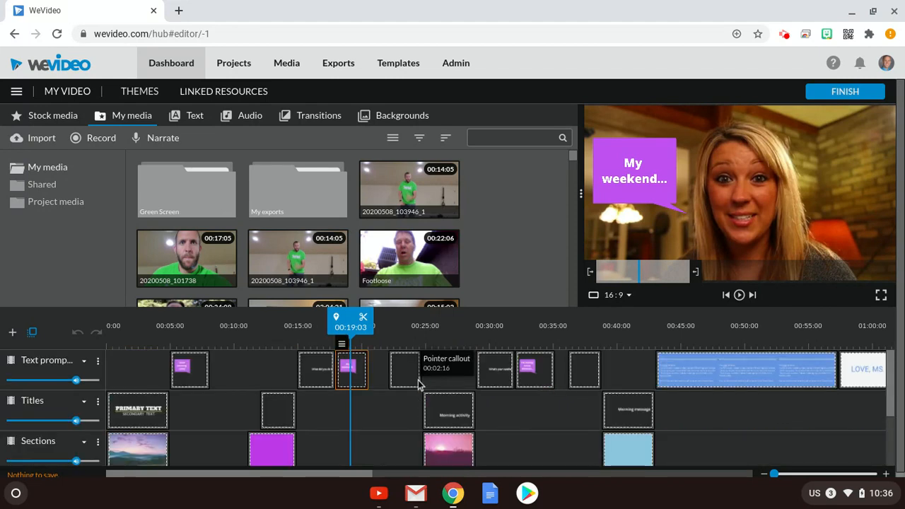
# - Preview the long blue message clip near the end of the Text prompts track
pyautogui.hscroll(5, 696, 408)
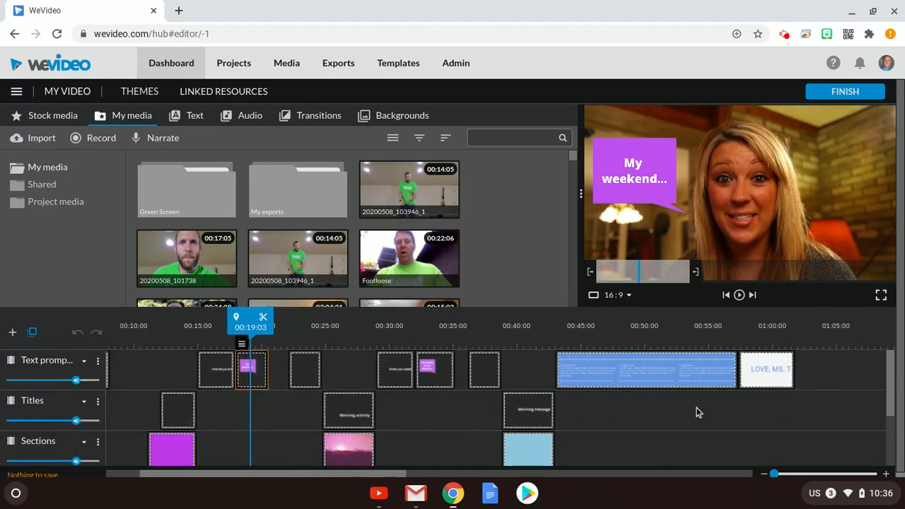
pyautogui.click(627, 370)
pyautogui.click(515, 361)
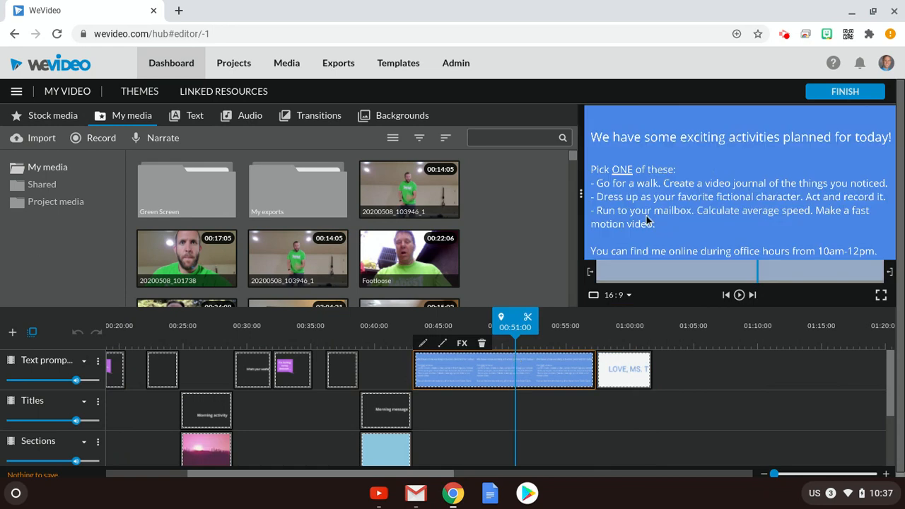
pyautogui.click(513, 378)
# - Return to the dashboard and start a new edit from the Meme template, saving it in the Radost project
pyautogui.click(196, 68)
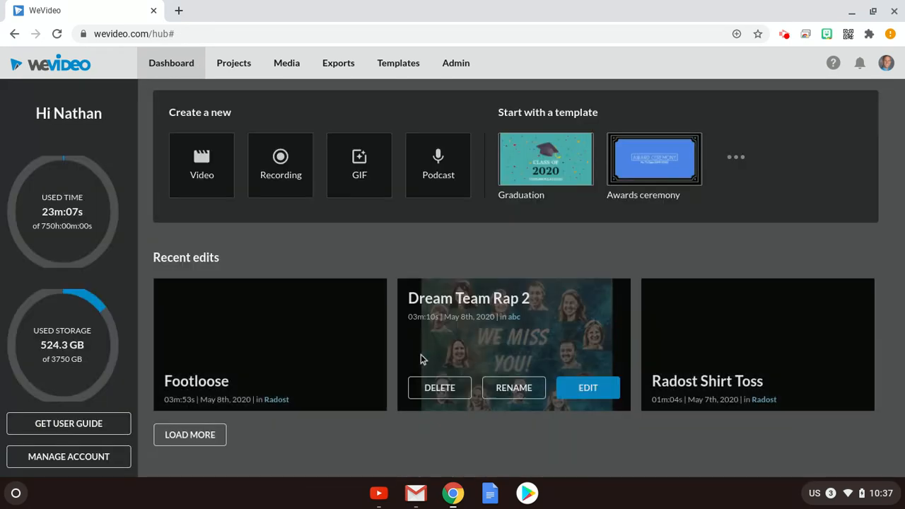
pyautogui.click(739, 159)
pyautogui.click(217, 304)
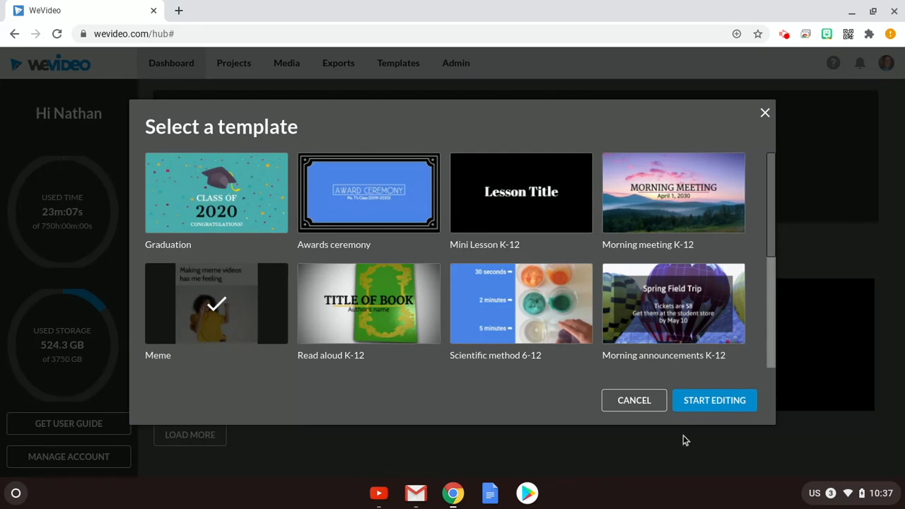
pyautogui.click(692, 400)
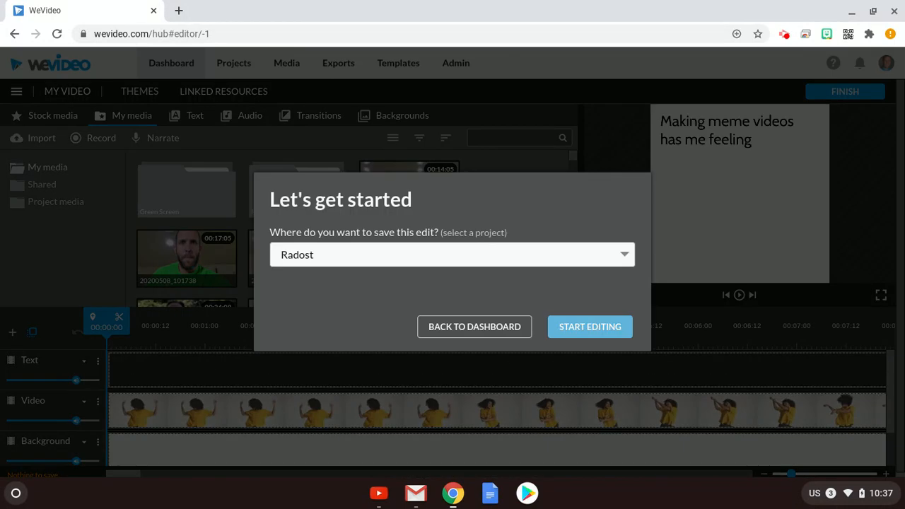
pyautogui.click(578, 322)
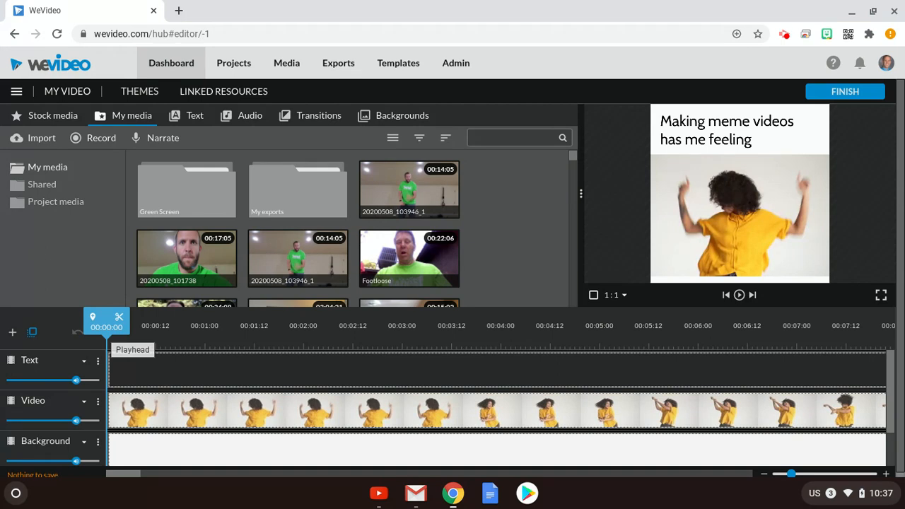
# - Examine the meme template's layers by previewing the Background, Video and Text clips on the timeline
pyautogui.scroll(-1, 142, 352)
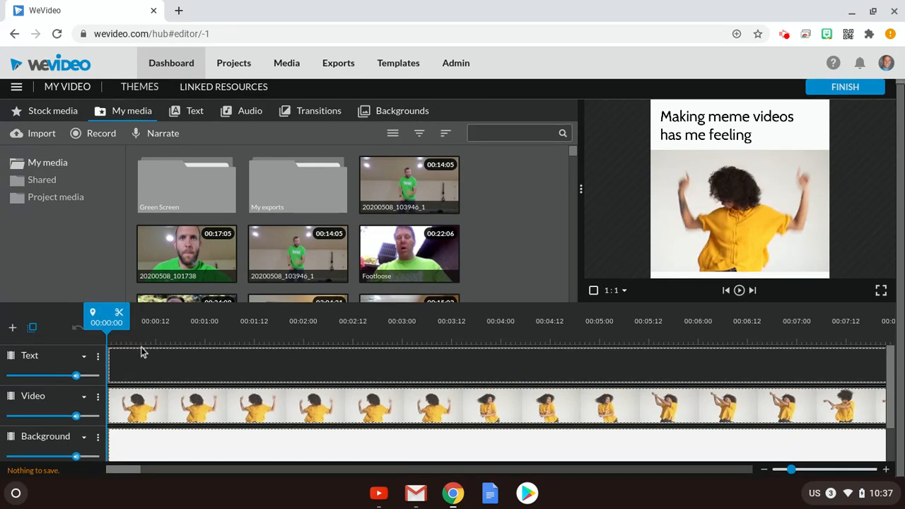
pyautogui.click(131, 434)
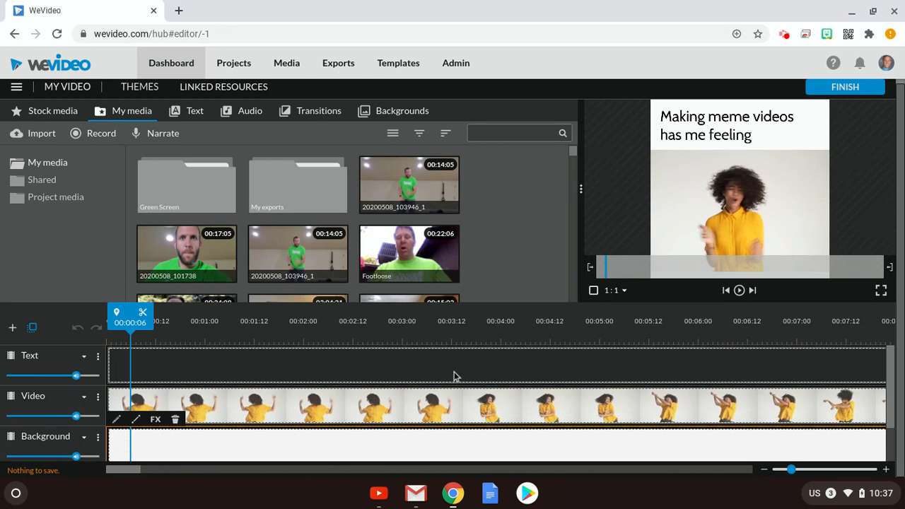
pyautogui.click(298, 403)
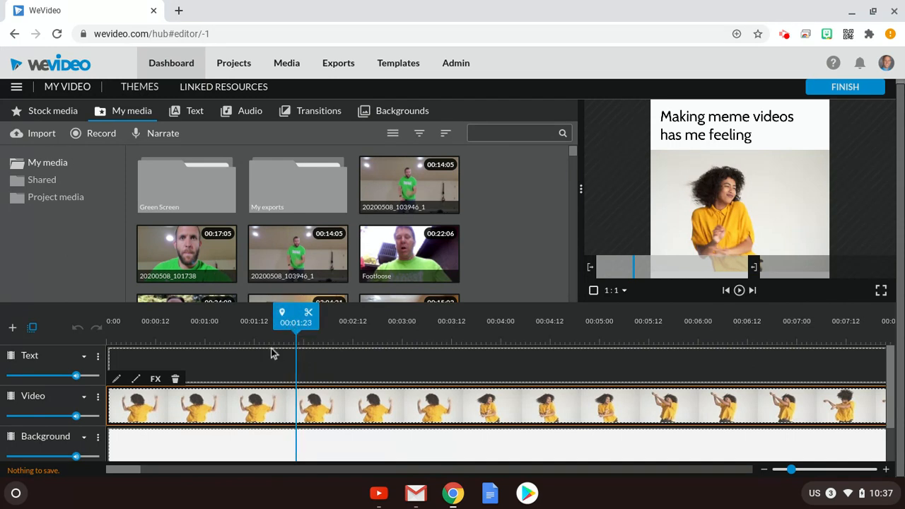
pyautogui.click(332, 380)
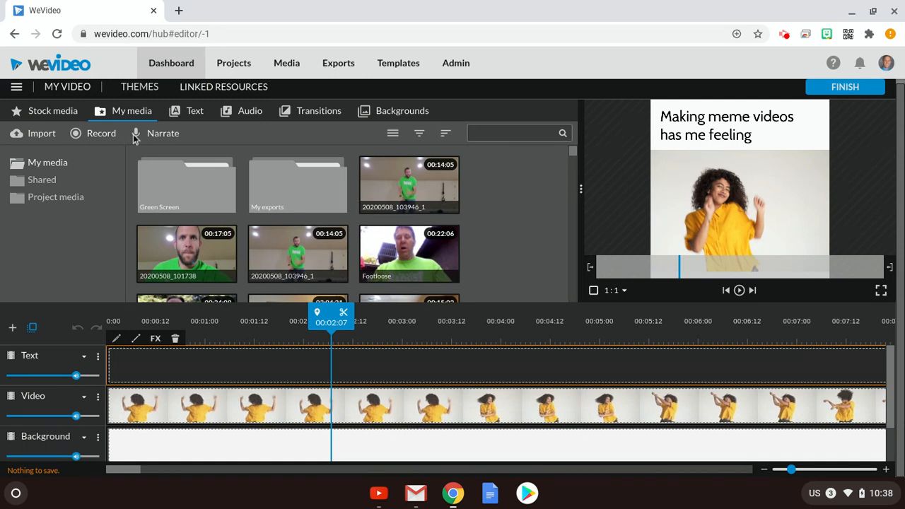
# - Return to the dashboard and look through the full template gallery, closing it without choosing a template
pyautogui.click(189, 64)
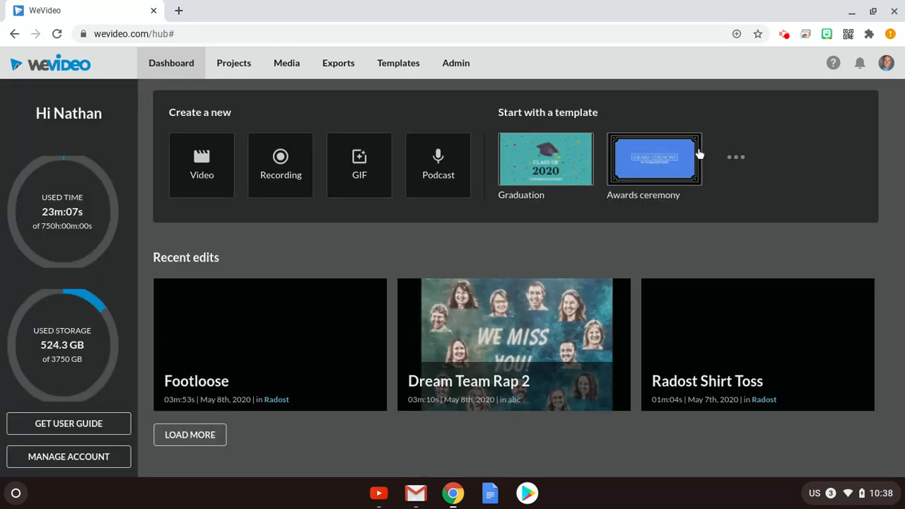
pyautogui.click(732, 157)
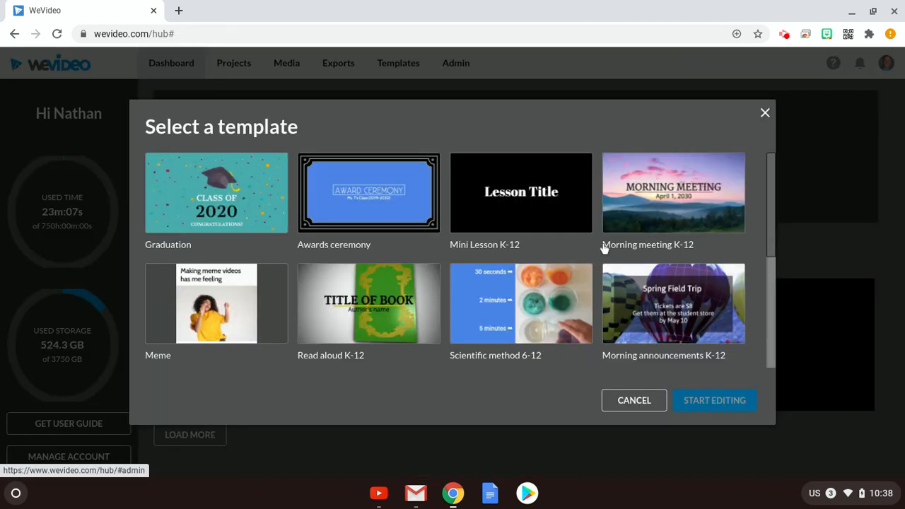
pyautogui.scroll(-3, 605, 249)
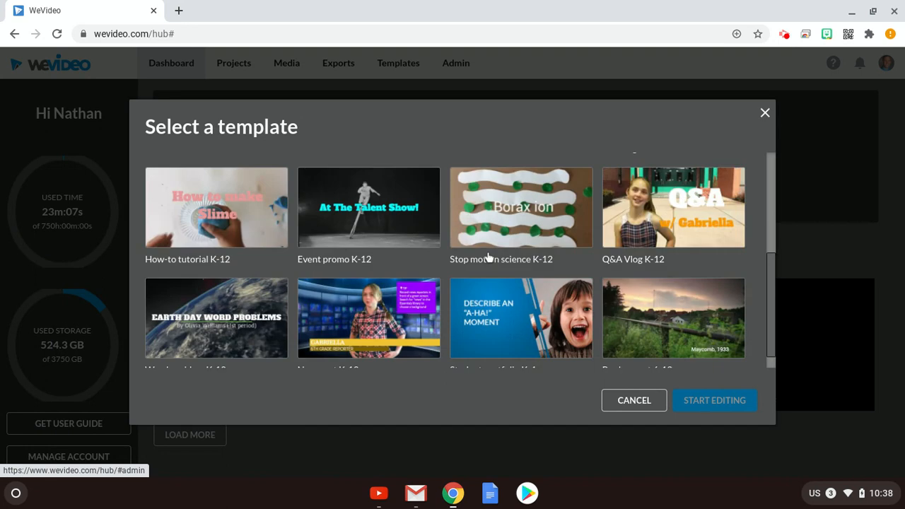
pyautogui.scroll(3, 500, 323)
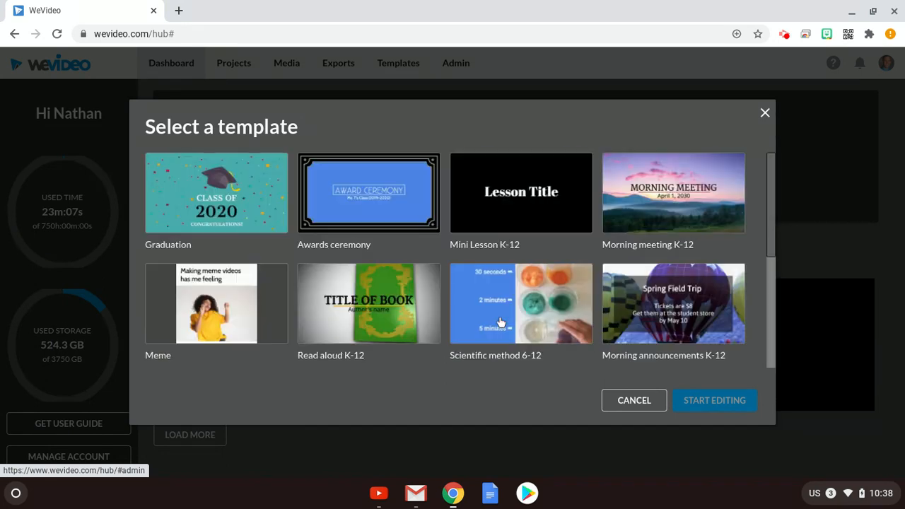
pyautogui.scroll(-2, 620, 233)
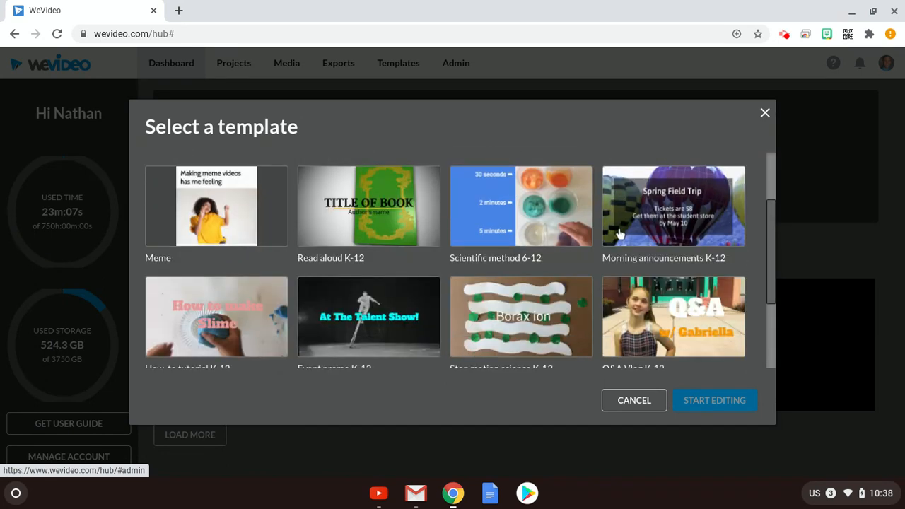
pyautogui.scroll(-3, 620, 234)
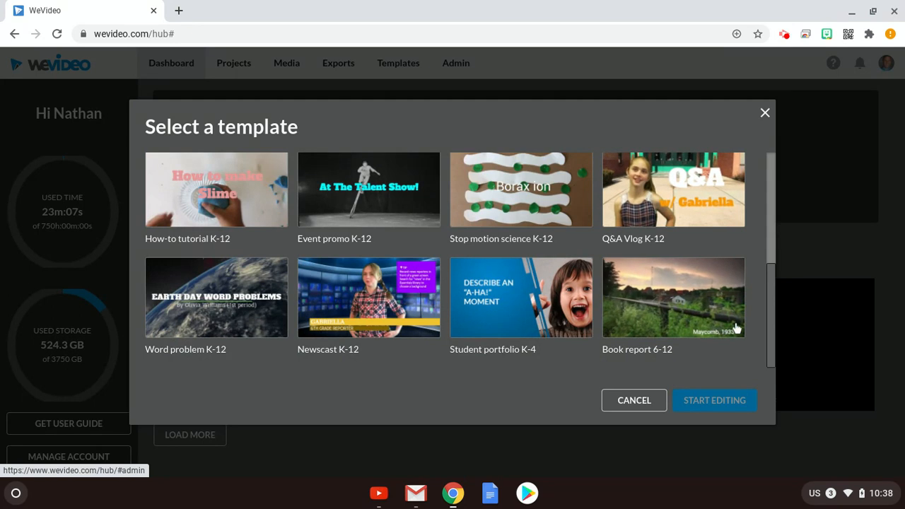
pyautogui.scroll(5, 735, 328)
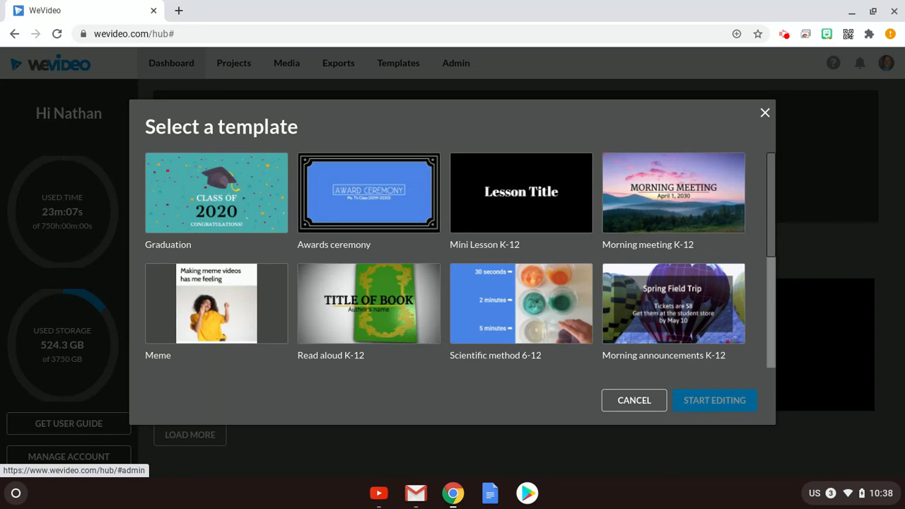
pyautogui.click(765, 113)
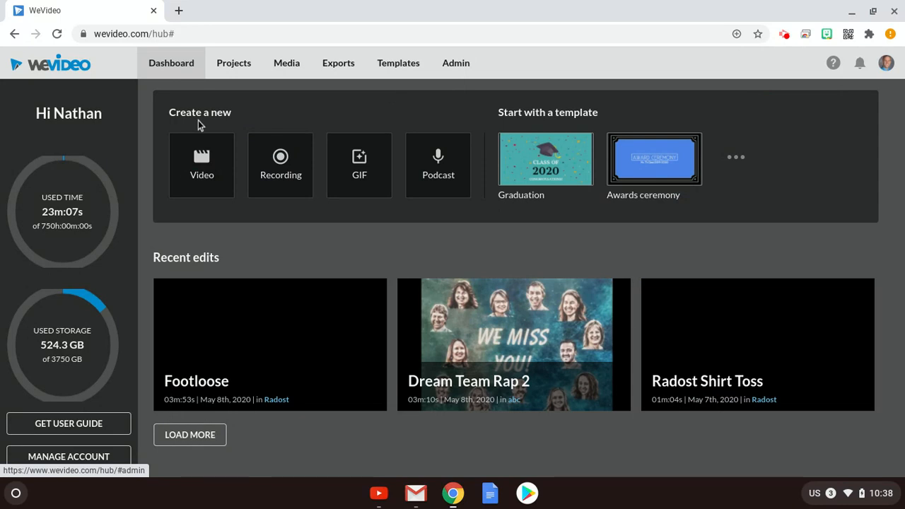
# - Start a new blank video edit and save it in the "i dont know" project
pyautogui.click(201, 154)
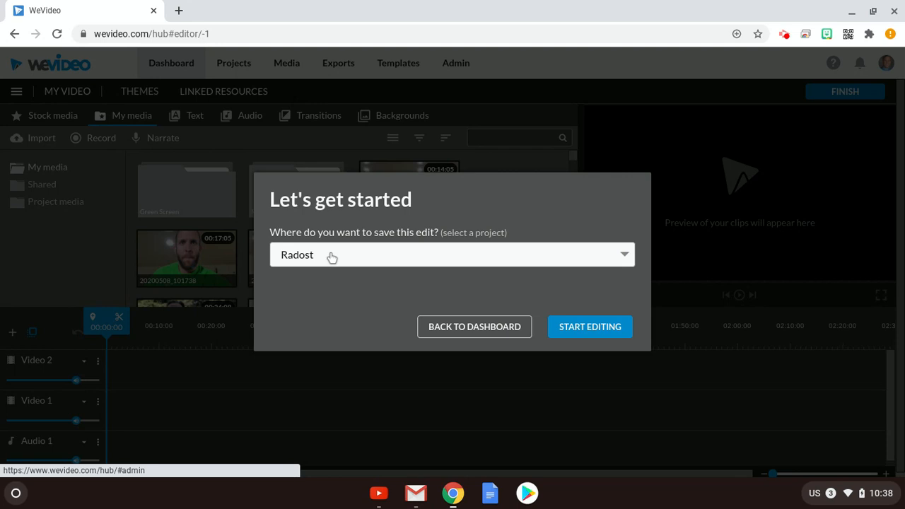
pyautogui.click(491, 262)
pyautogui.scroll(-5, 457, 305)
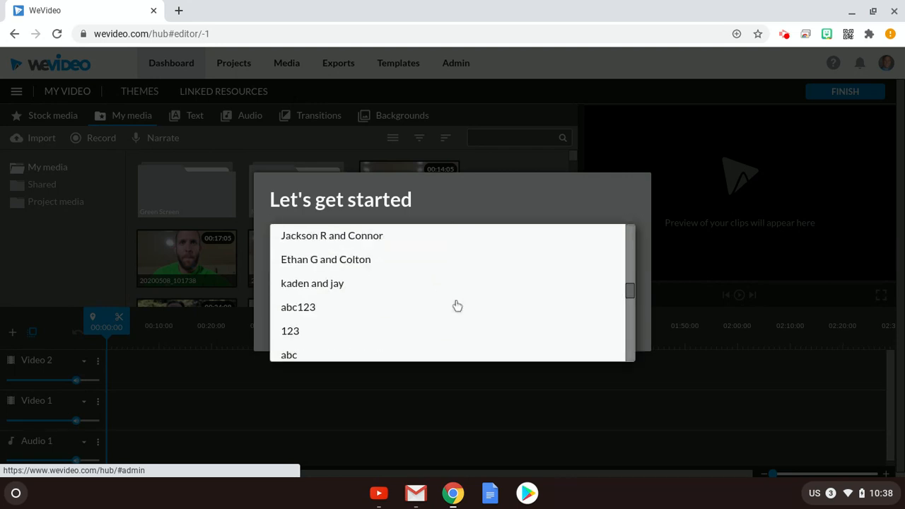
pyautogui.scroll(-5, 457, 305)
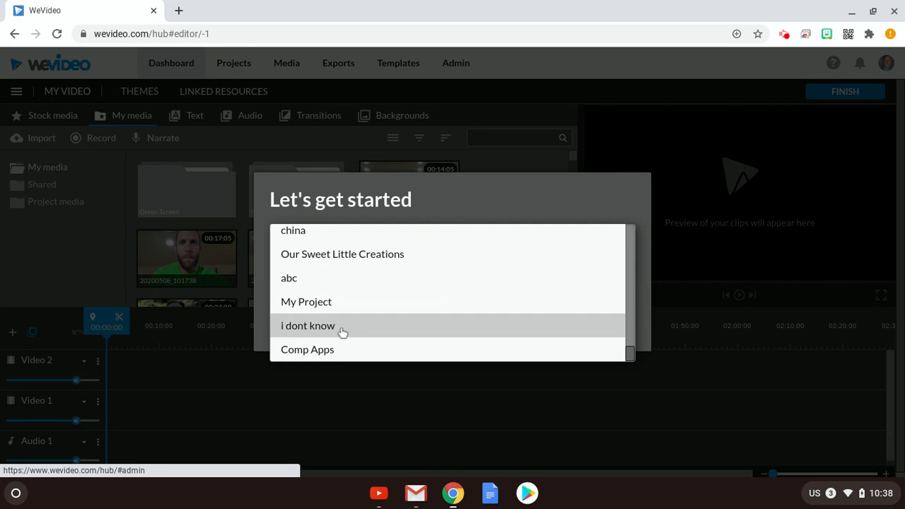
pyautogui.click(342, 329)
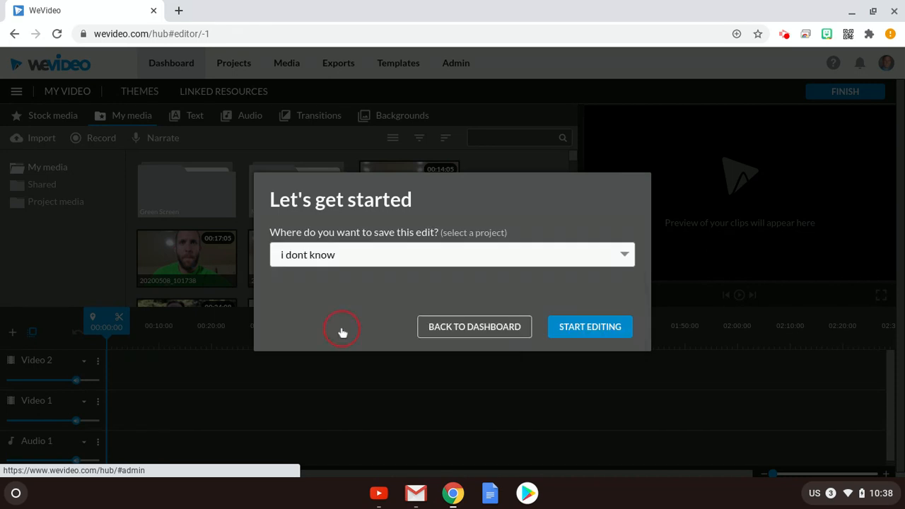
pyautogui.click(575, 335)
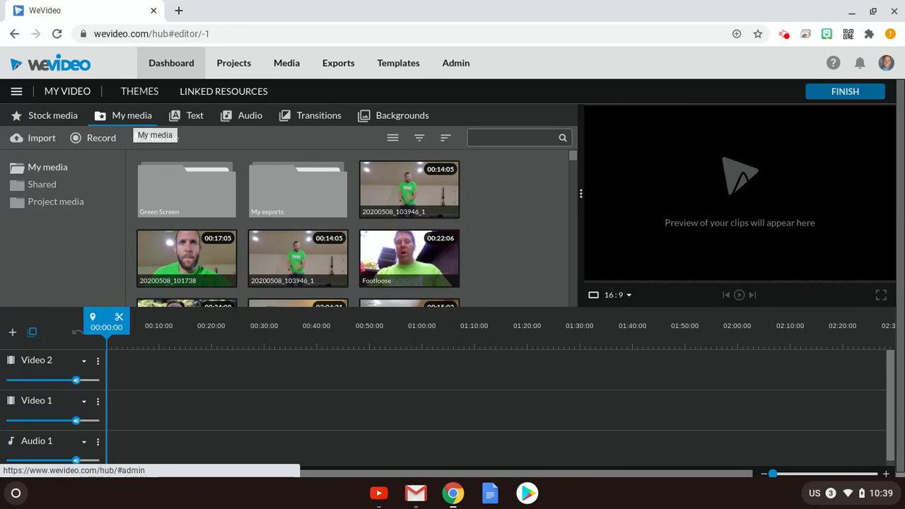
# - Examine the media import sources and the webcam and screen recording options, closing both dialogs without choosing anything
pyautogui.click(33, 139)
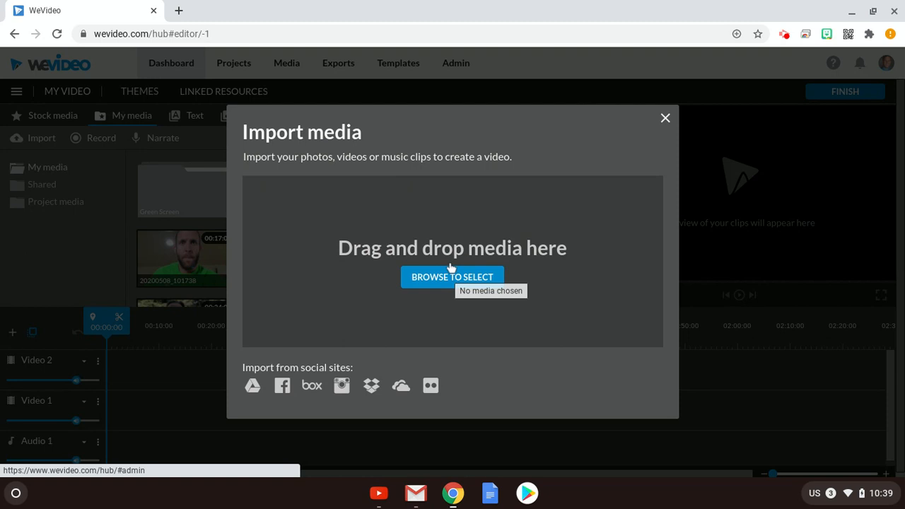
pyautogui.click(665, 119)
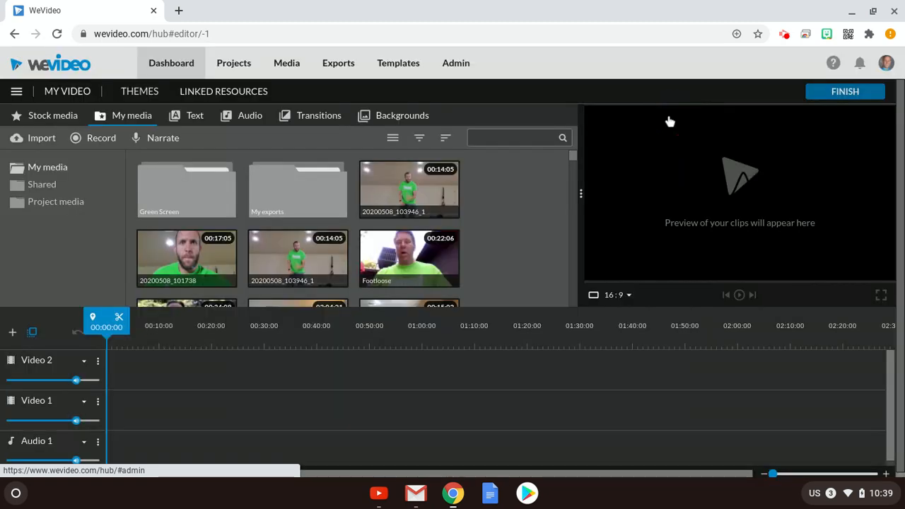
pyautogui.click(87, 146)
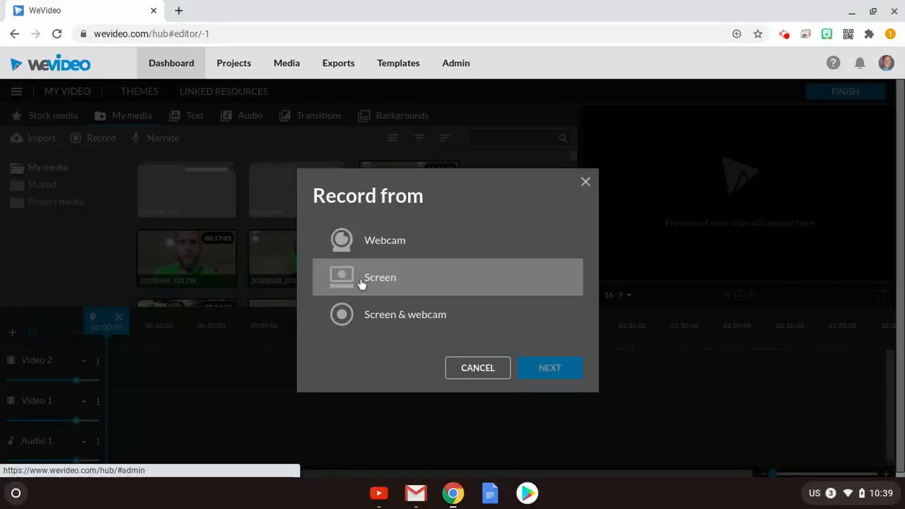
pyautogui.click(478, 368)
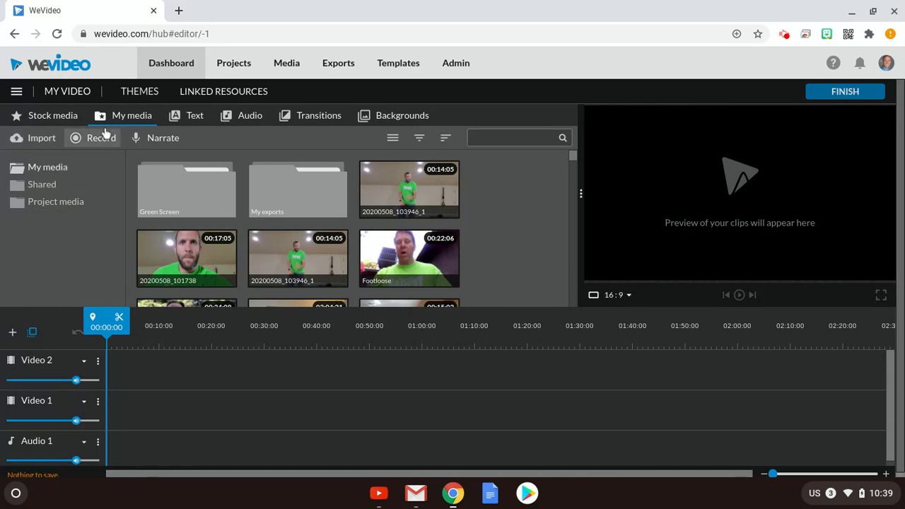
# - Browse the text title library, going through the Motion, Static, In season and Callouts categories
pyautogui.click(182, 118)
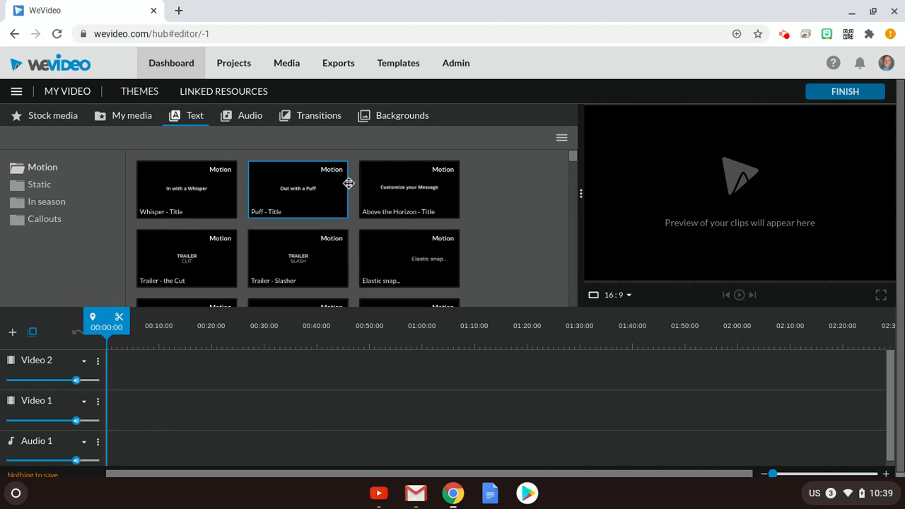
pyautogui.click(27, 187)
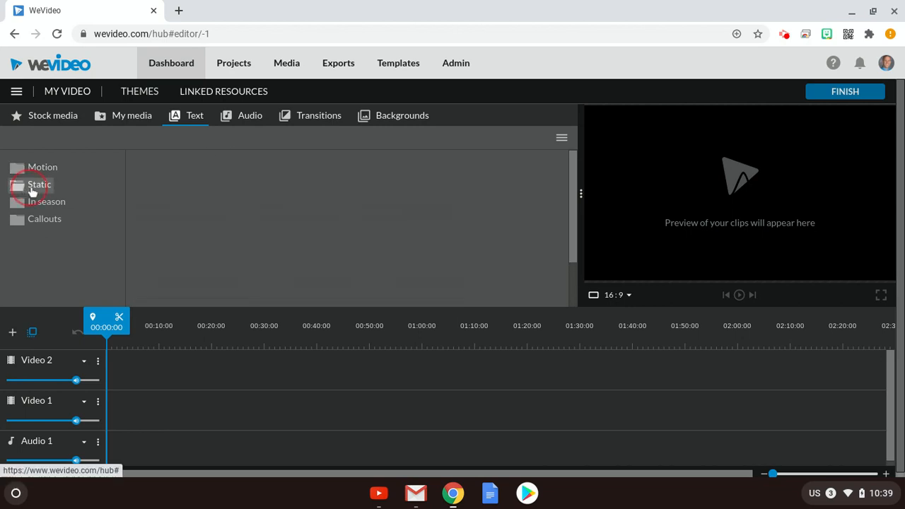
pyautogui.click(46, 202)
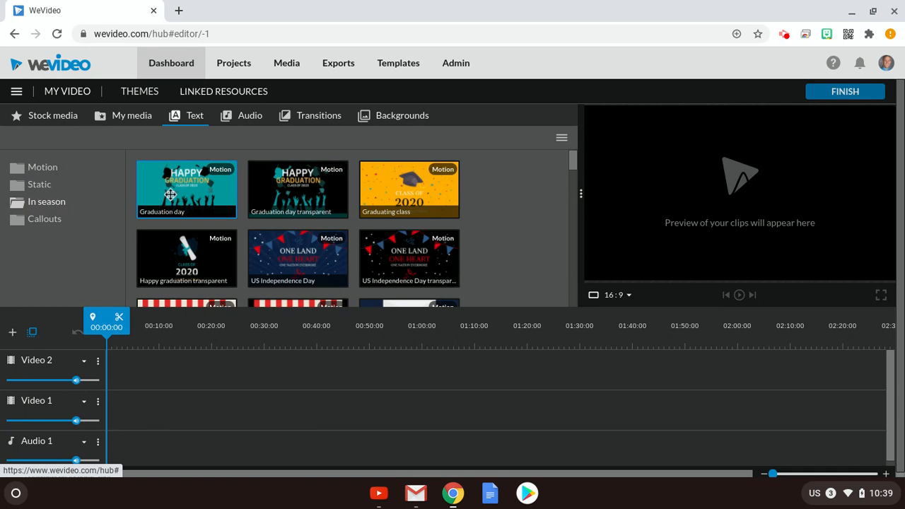
pyautogui.click(48, 222)
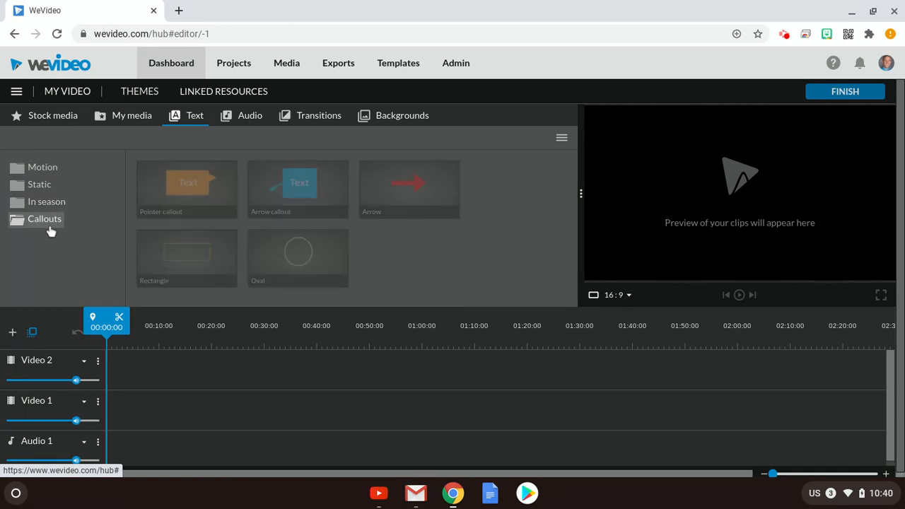
pyautogui.scroll(-1, 325, 201)
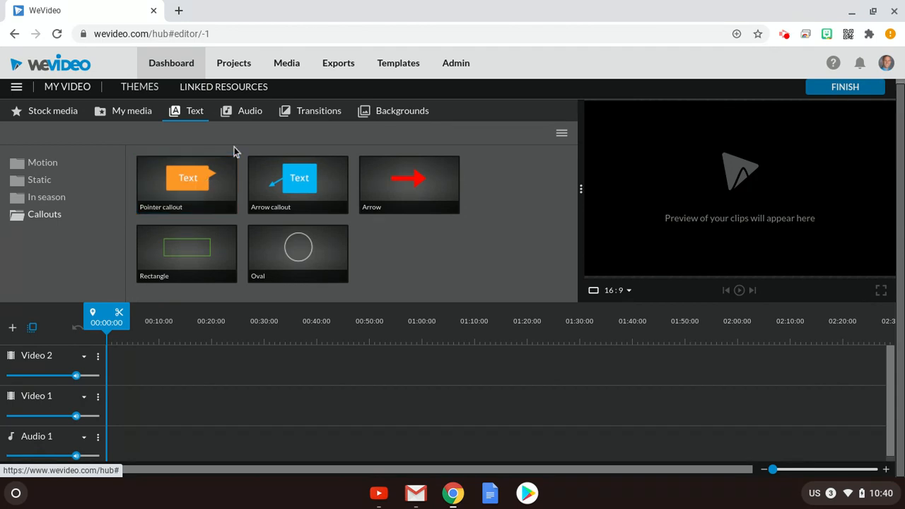
# - Look through the audio, transition and background libraries that are available for the edit
pyautogui.click(240, 119)
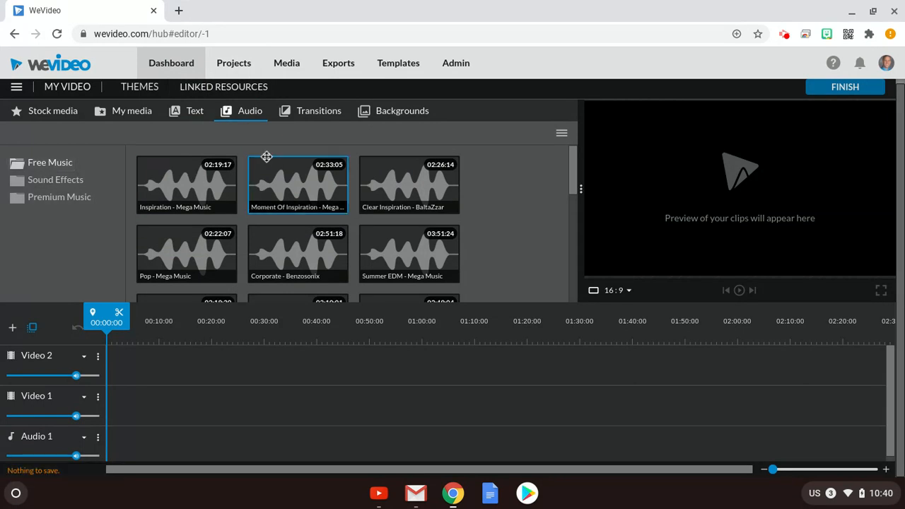
pyautogui.click(314, 120)
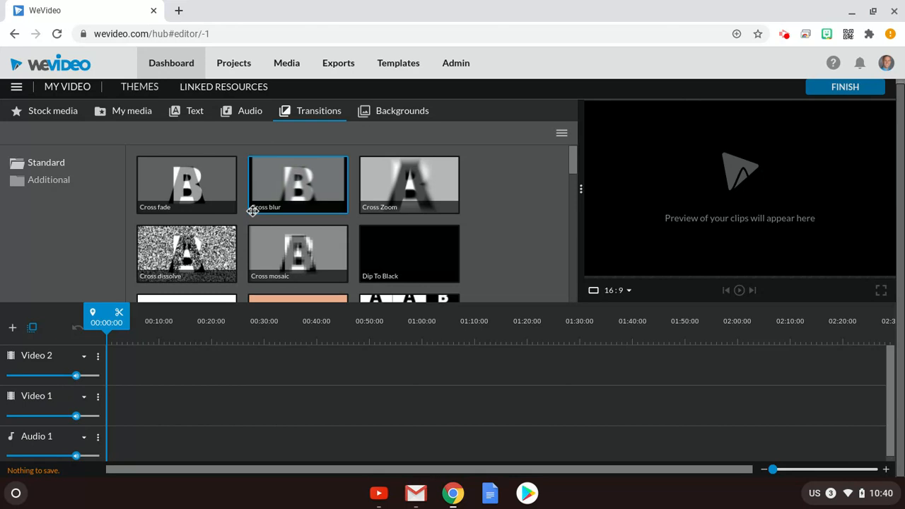
pyautogui.scroll(-2, 280, 184)
pyautogui.scroll(2, 280, 184)
pyautogui.click(386, 114)
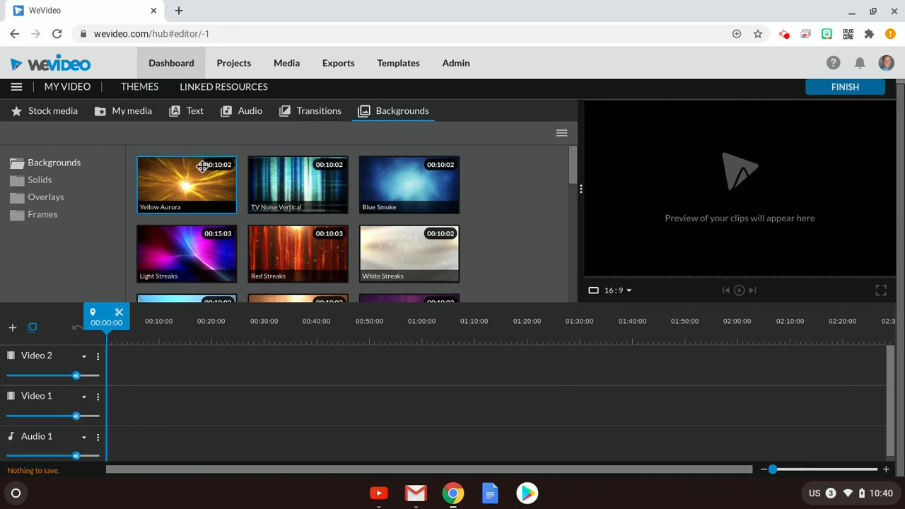
pyautogui.click(128, 115)
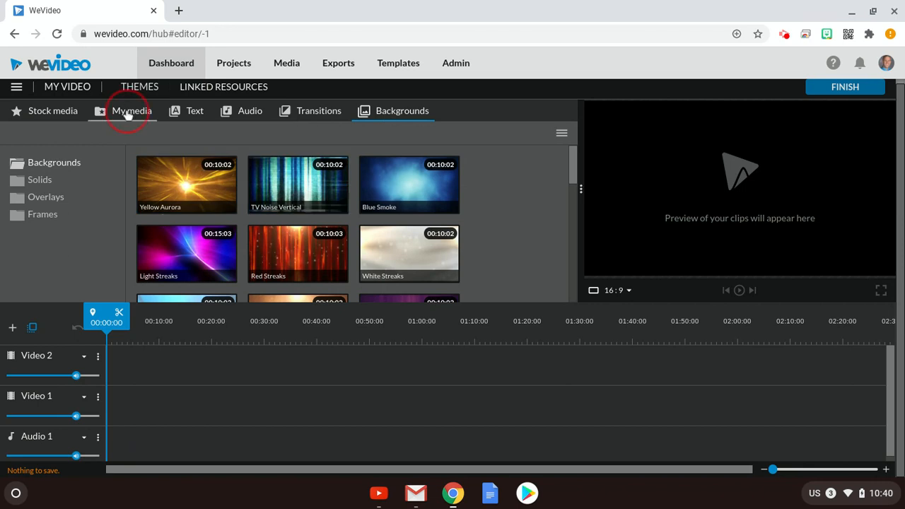
# - Place the stock mosquito timelapse clip at the start of the Video 1 track and play about five seconds of it
pyautogui.click(43, 114)
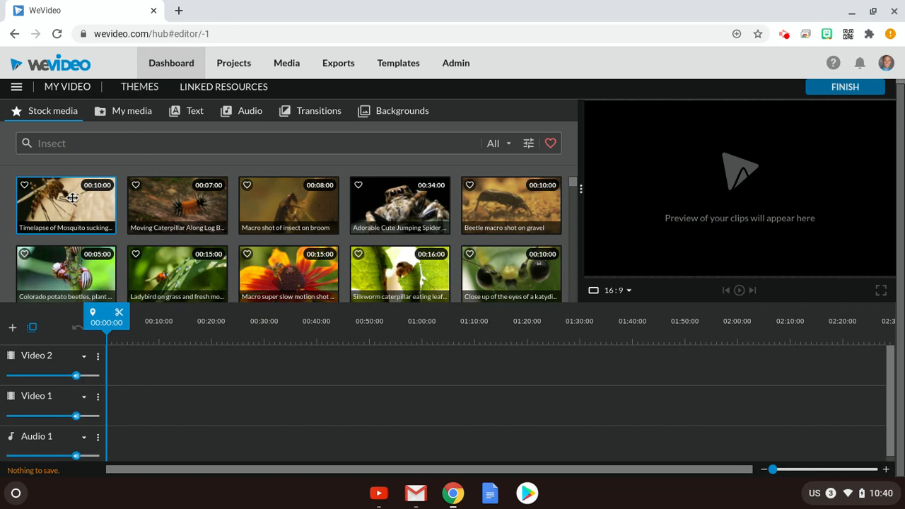
pyautogui.moveTo(67, 209); pyautogui.dragTo(123, 413)
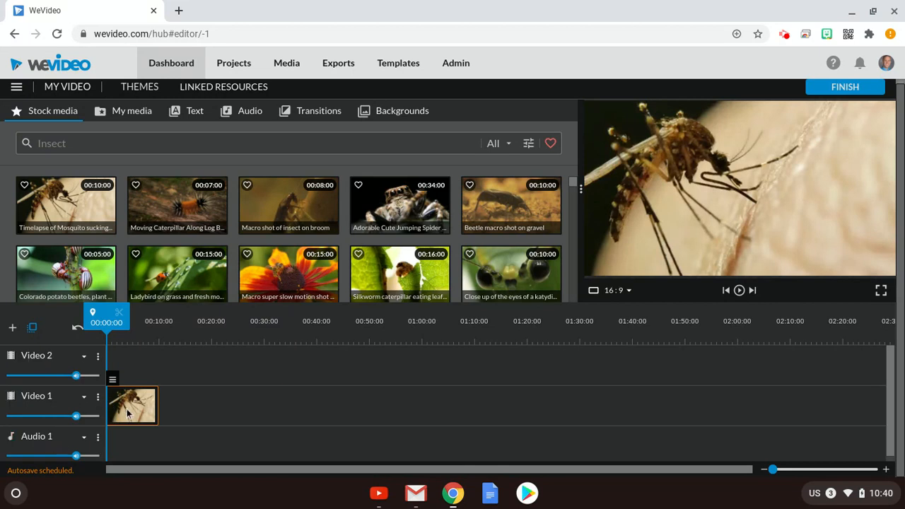
pyautogui.click(739, 291)
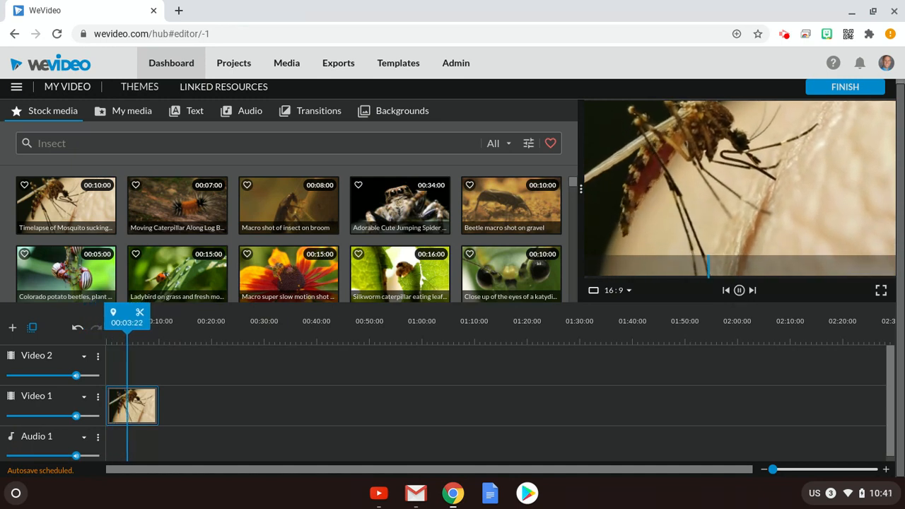
pyautogui.press('space')
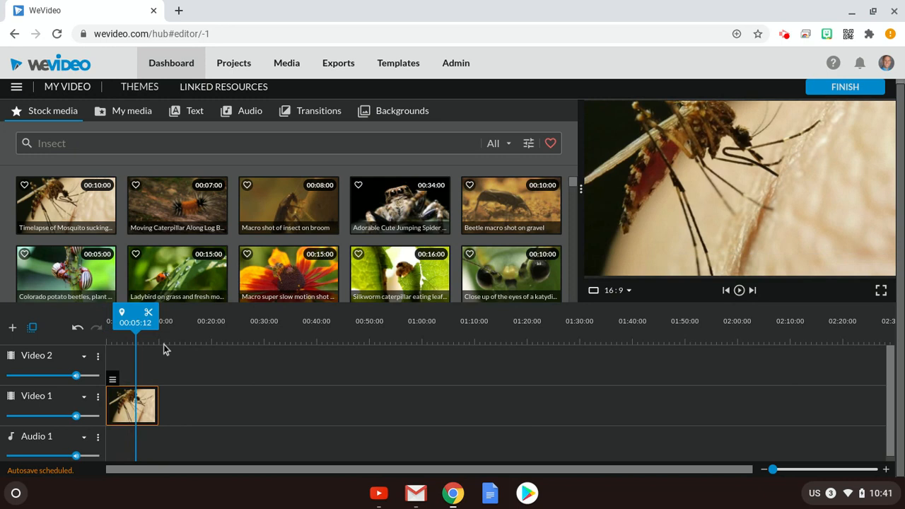
pyautogui.rightClick(121, 314)
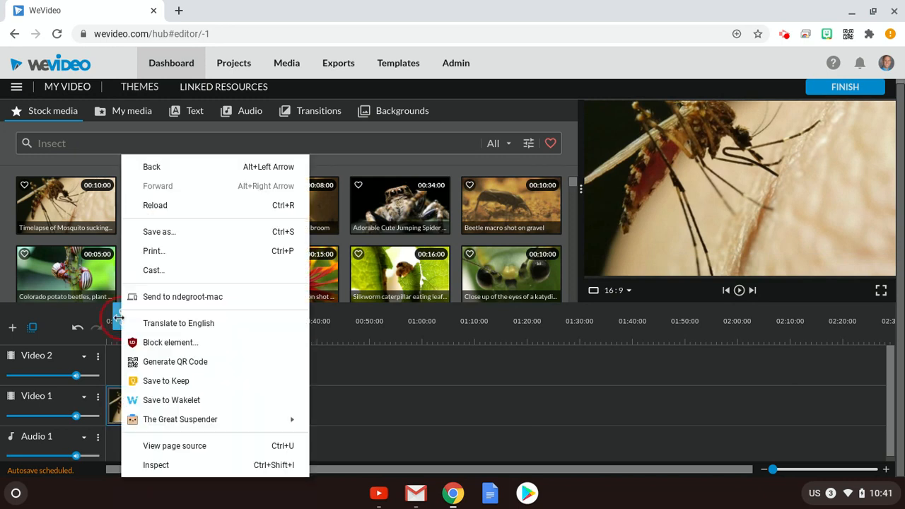
pyautogui.click(337, 363)
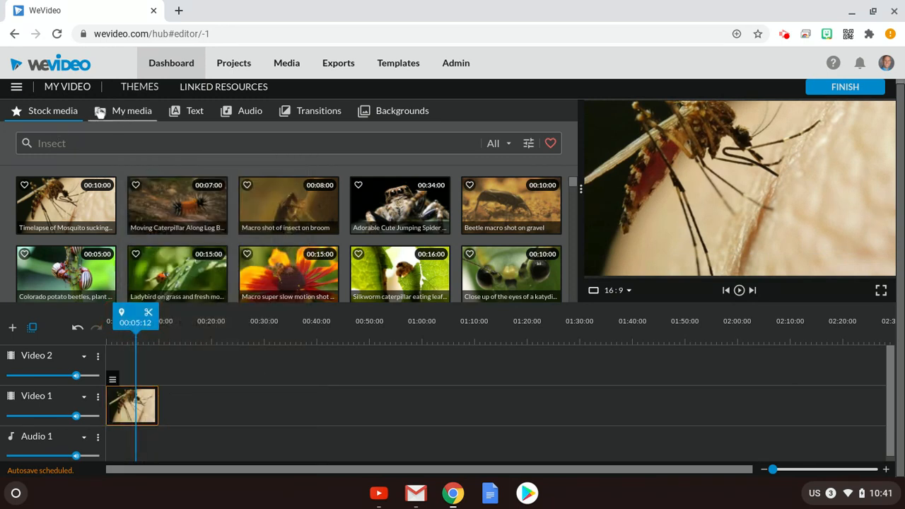
# - Place the Insects sound effect from the Animals collection at the start of the Audio 1 track
pyautogui.click(234, 115)
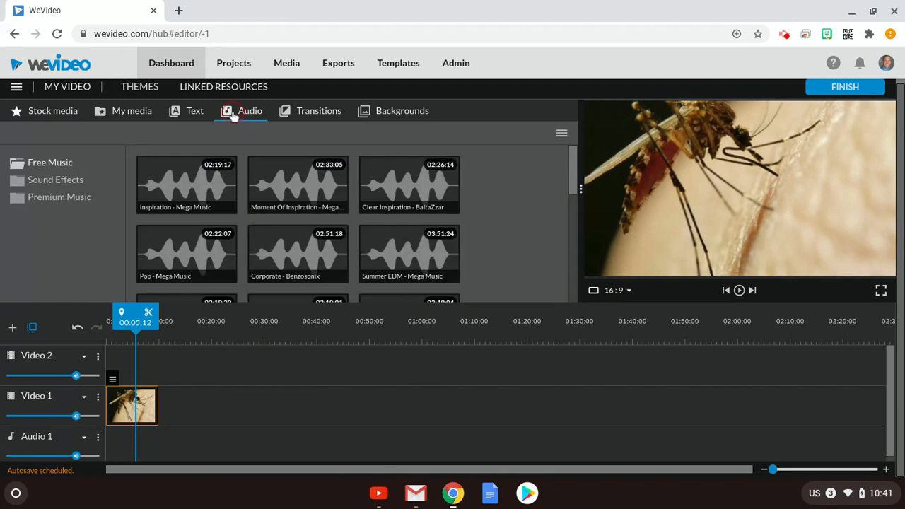
pyautogui.click(39, 189)
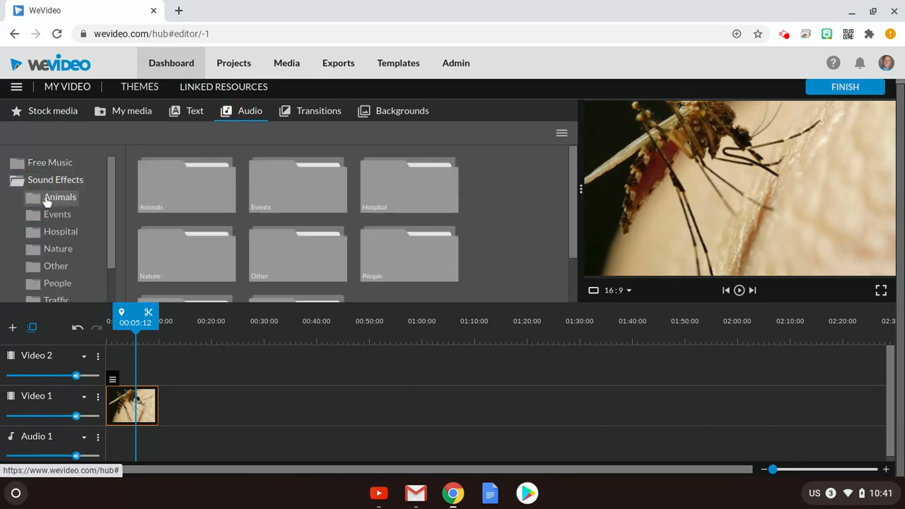
pyautogui.click(46, 199)
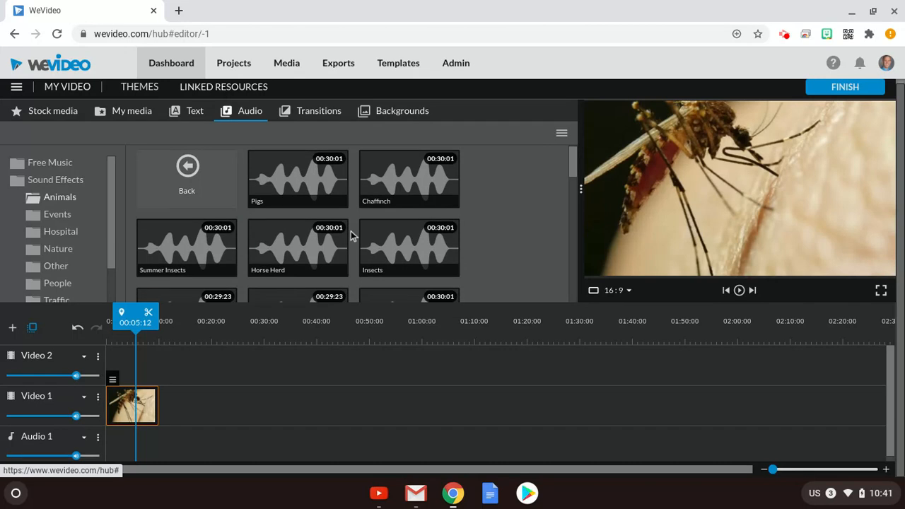
pyautogui.scroll(-2, 352, 236)
pyautogui.scroll(1, 351, 235)
pyautogui.click(423, 186)
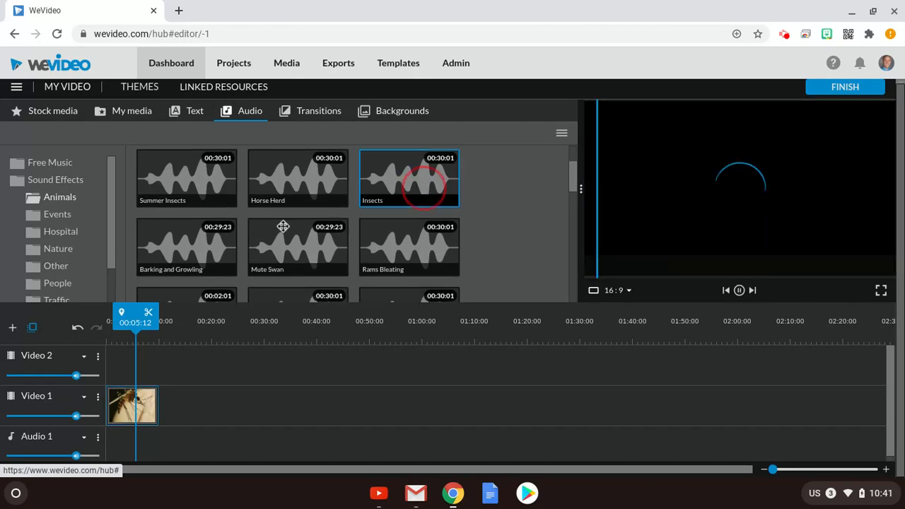
pyautogui.moveTo(283, 226); pyautogui.dragTo(120, 454)
pyautogui.moveTo(131, 440); pyautogui.dragTo(130, 440)
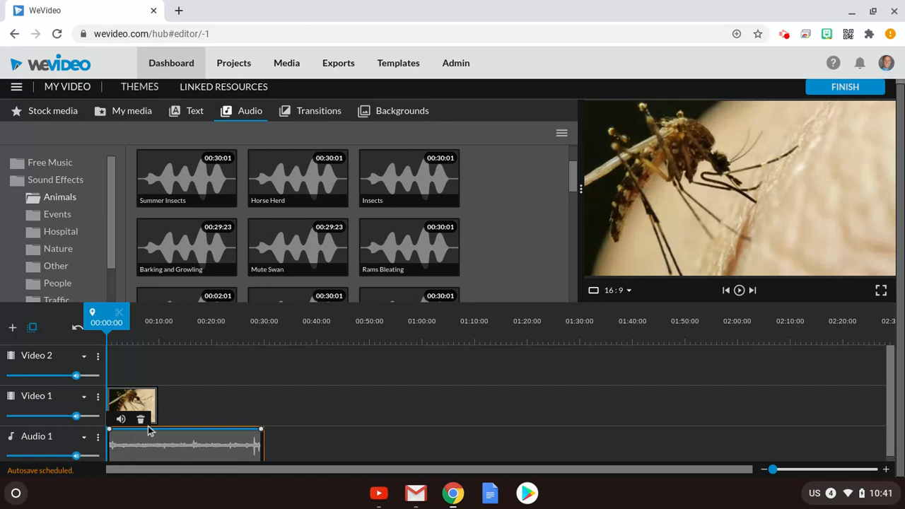
# - Trim the Insects audio to end with the mosquito clip at 10 seconds, and play part of the result
pyautogui.click(152, 437)
pyautogui.moveTo(259, 441); pyautogui.dragTo(157, 441)
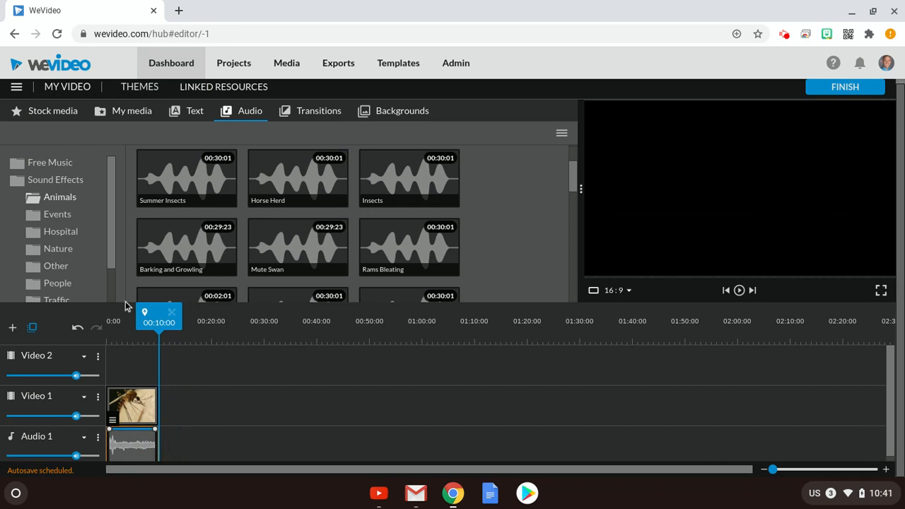
pyautogui.moveTo(159, 318); pyautogui.dragTo(116, 319)
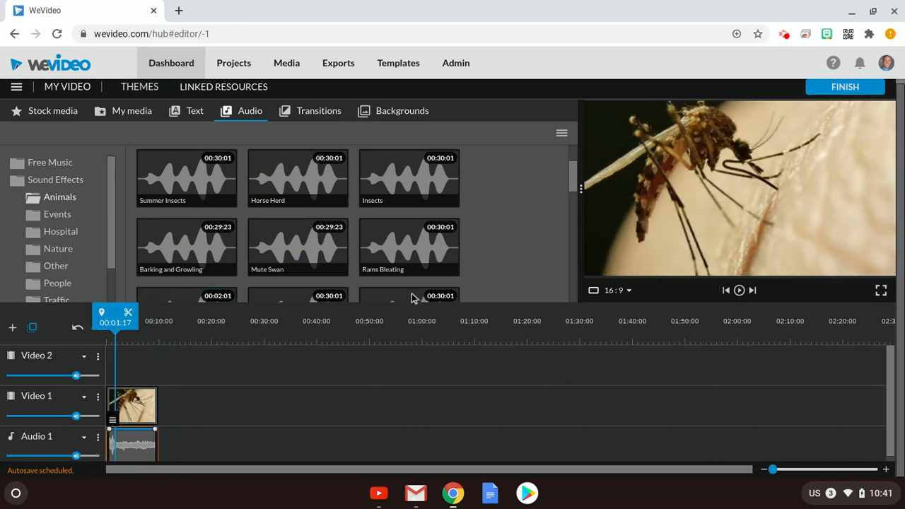
pyautogui.click(738, 291)
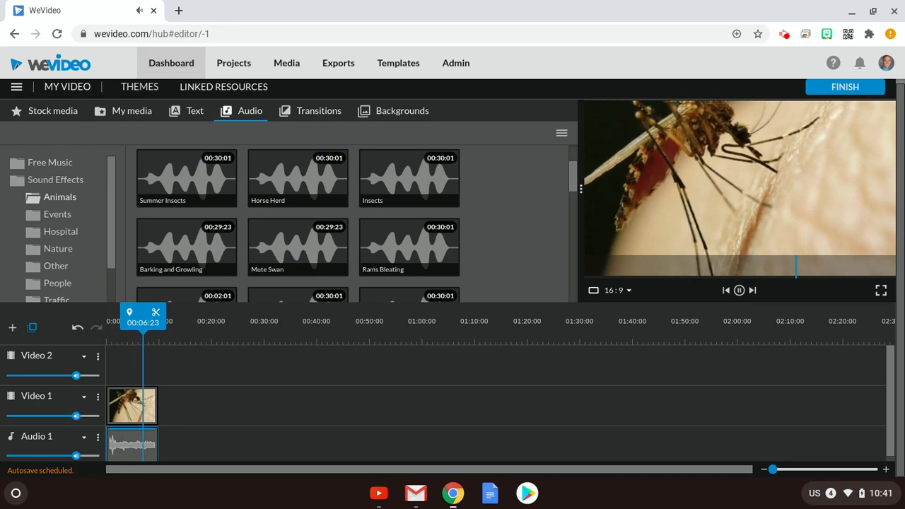
pyautogui.press('space')
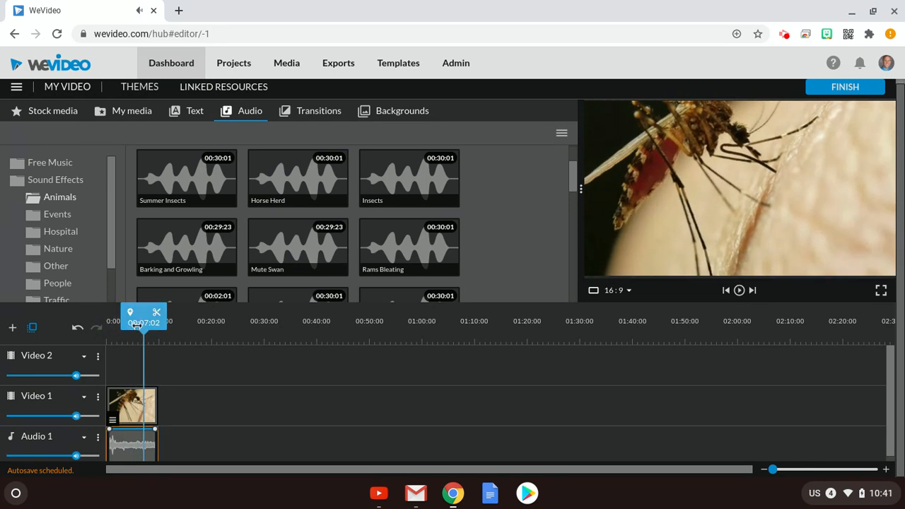
pyautogui.moveTo(137, 326); pyautogui.dragTo(99, 324)
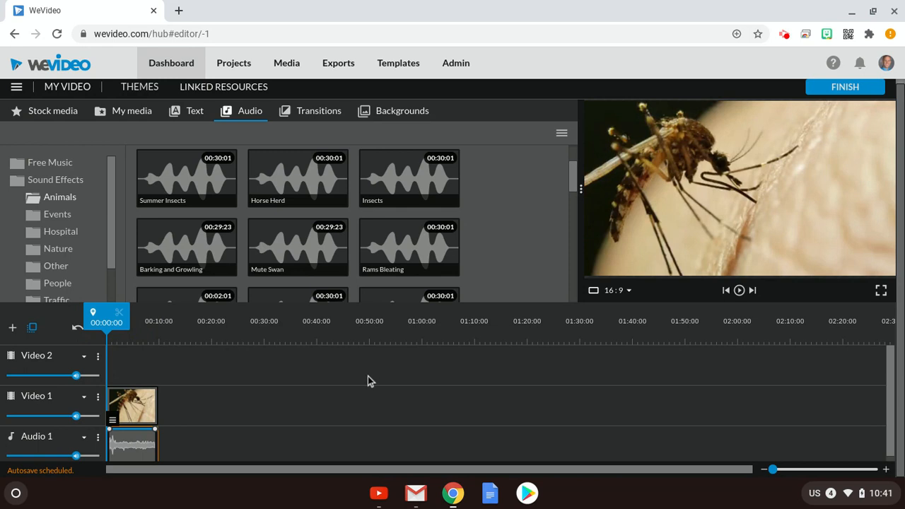
# - Place the Candy dots motion title on the Video 2 track, directly above the mosquito clip
pyautogui.click(193, 111)
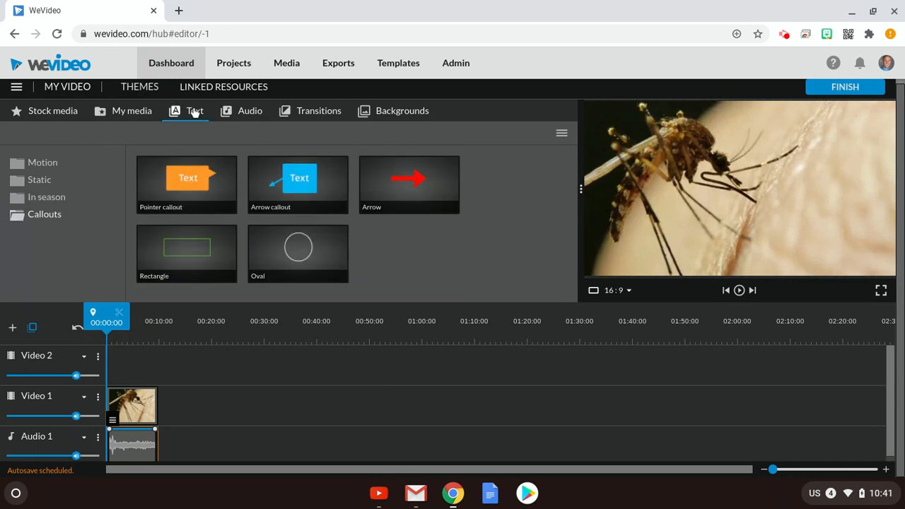
pyautogui.click(44, 161)
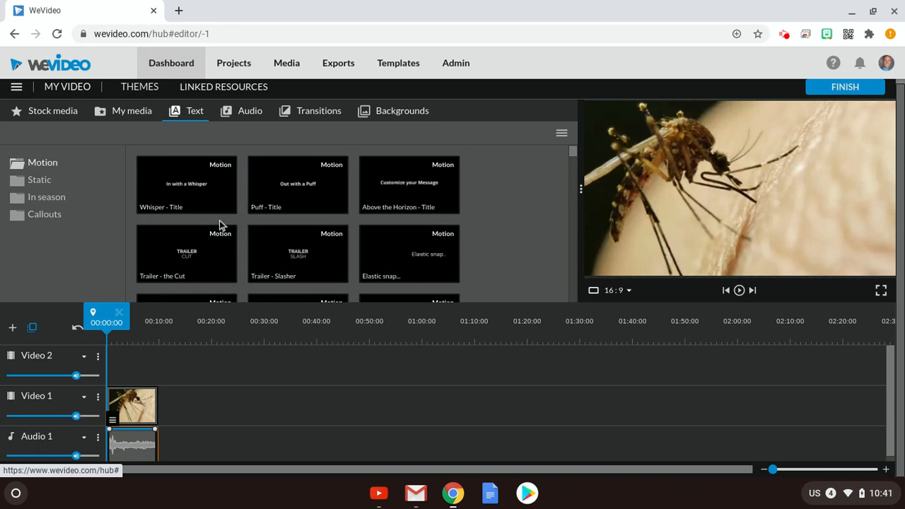
pyautogui.scroll(-2, 353, 212)
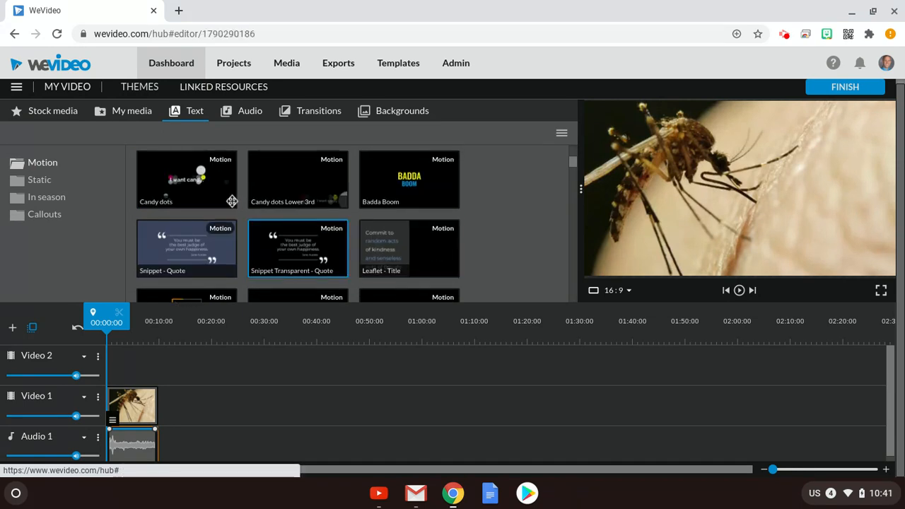
pyautogui.moveTo(232, 202); pyautogui.dragTo(160, 375)
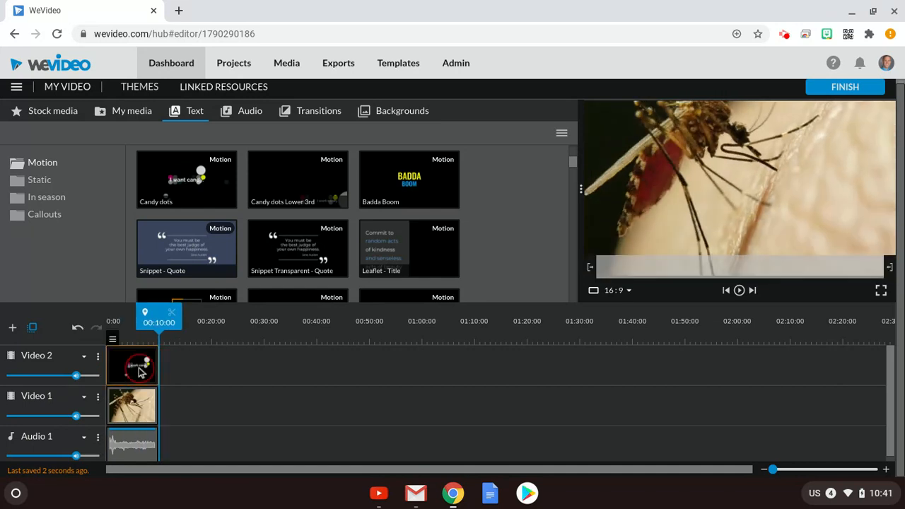
# - Change the Candy dots title text to "Mosquito sucking blood" and save the changes
pyautogui.doubleClick(140, 373)
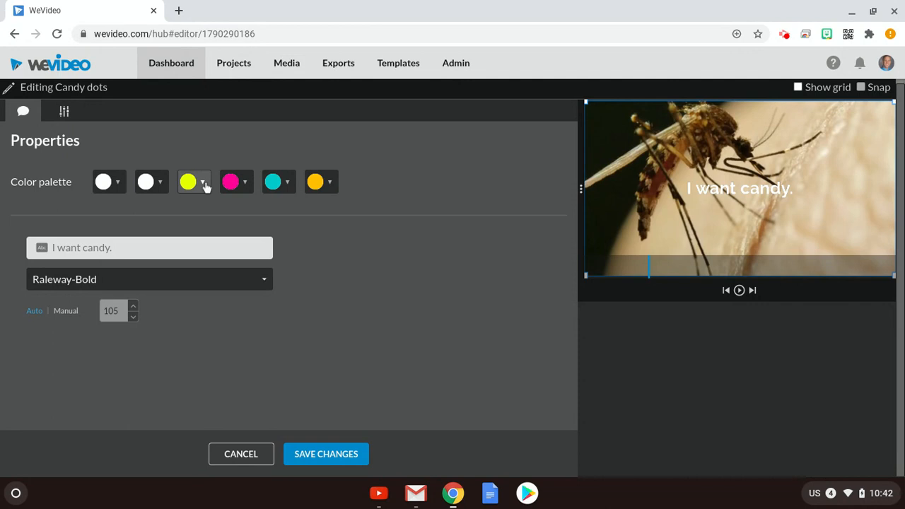
pyautogui.click(94, 251)
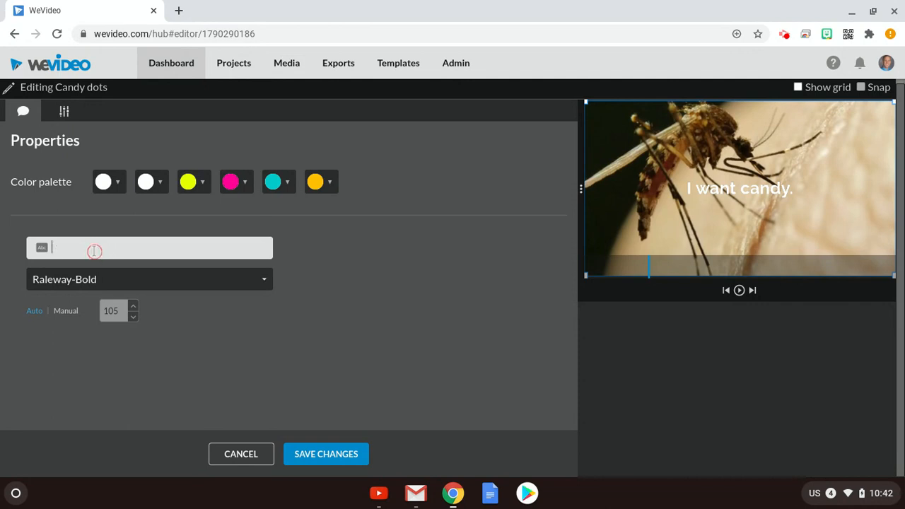
pyautogui.write('Mosquito sucking blood')
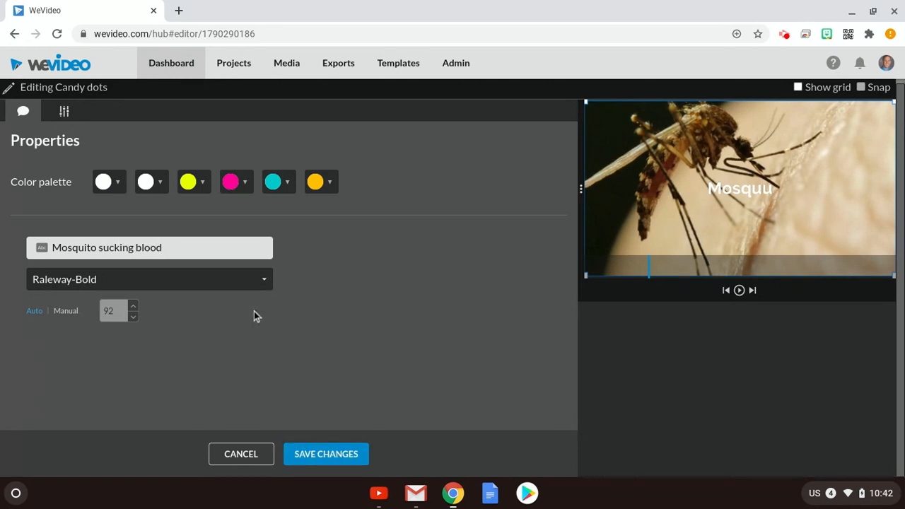
pyautogui.click(347, 453)
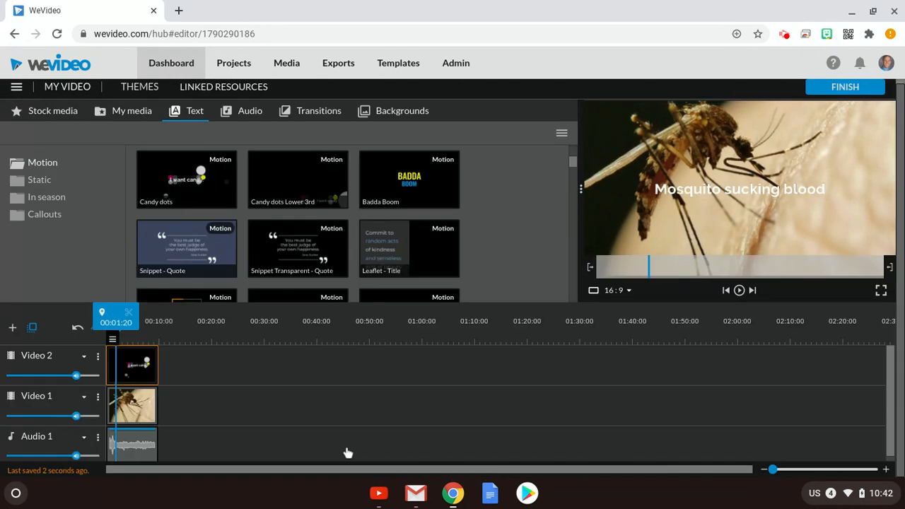
# - Play back the mosquito clip with its title overlay to check the title animation
pyautogui.rightClick(119, 317)
pyautogui.click(527, 358)
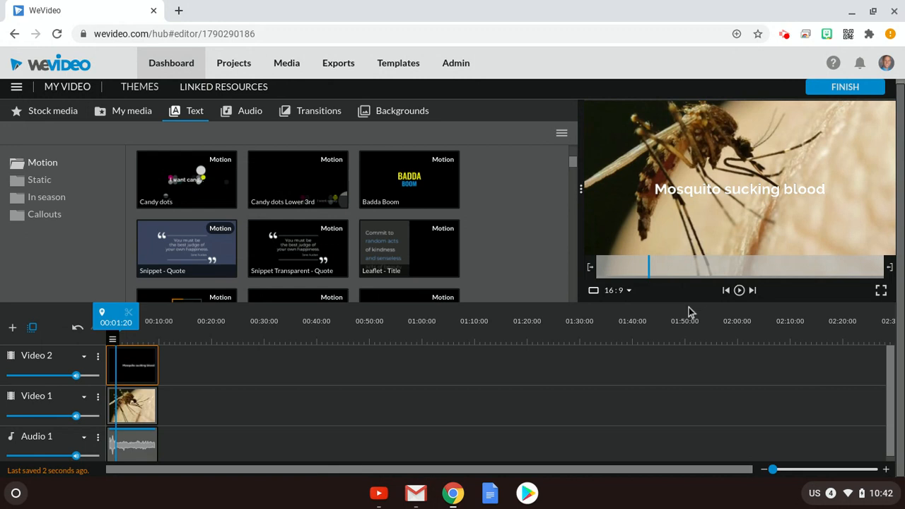
pyautogui.click(739, 290)
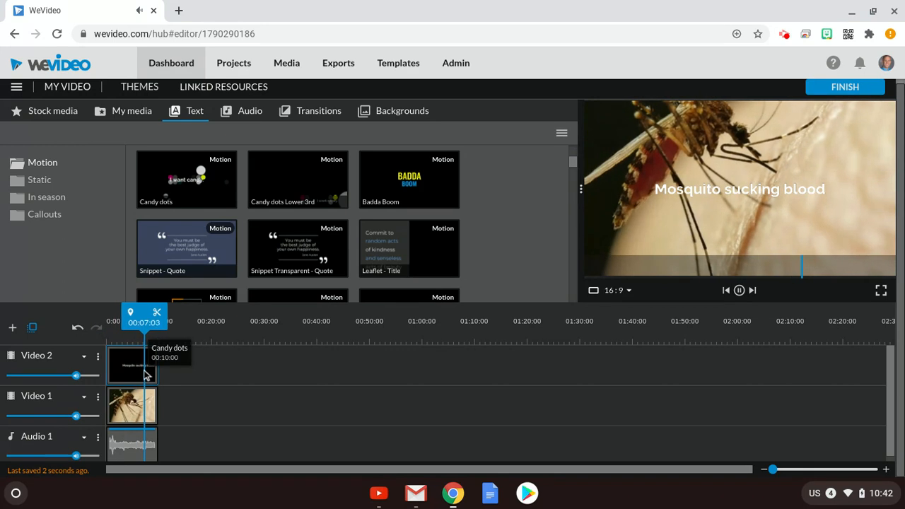
pyautogui.click(739, 291)
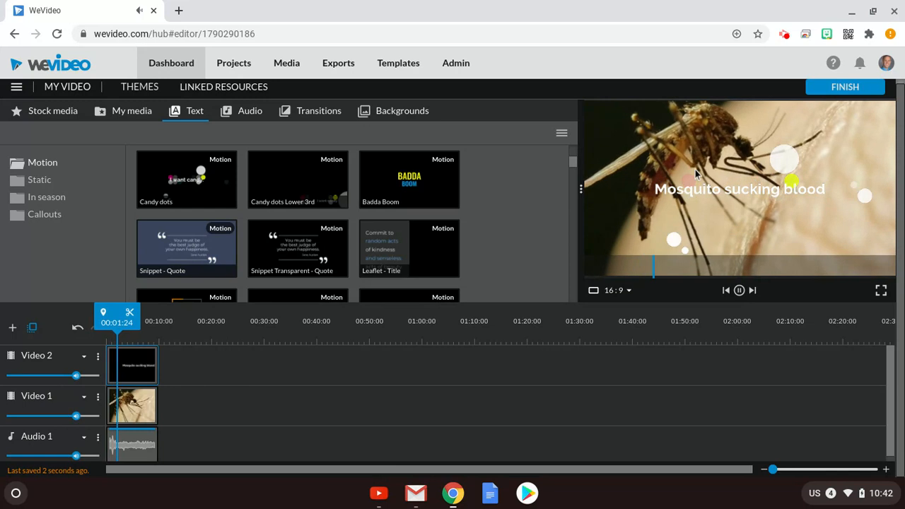
pyautogui.click(741, 291)
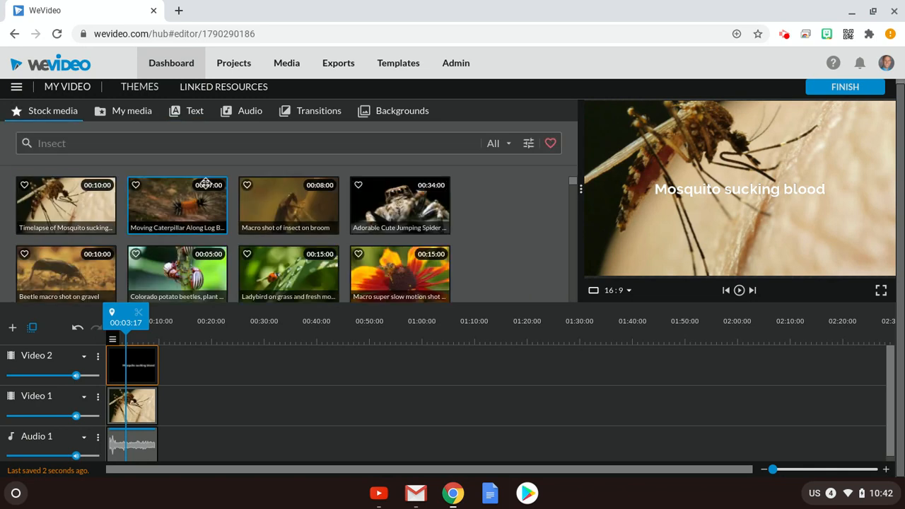
# - Add the Moving Caterpillar stock clip after the mosquito clip on Video 1 and preview a Cross fade between them
pyautogui.moveTo(206, 185); pyautogui.dragTo(176, 404)
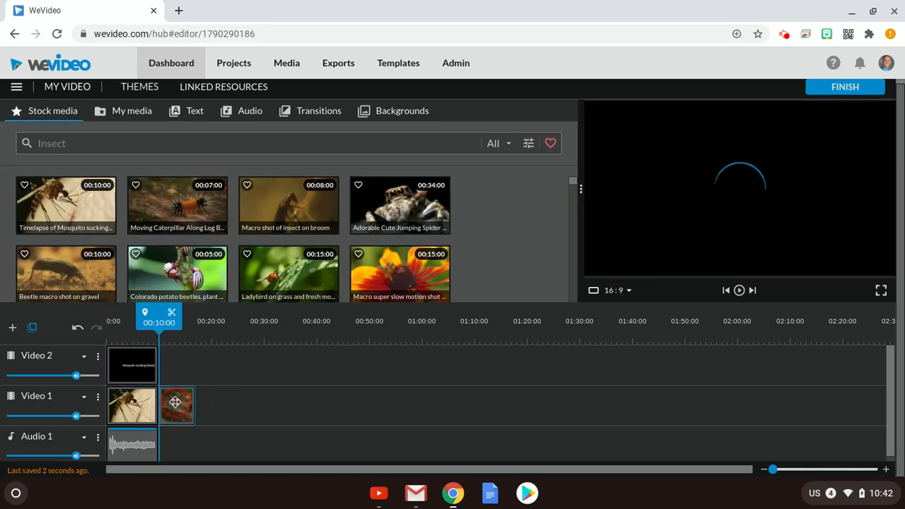
pyautogui.click(276, 114)
pyautogui.moveTo(196, 178)
pyautogui.mouseDown()
pyautogui.moveTo(150, 404)
pyautogui.moveTo(162, 413)
pyautogui.mouseUp()
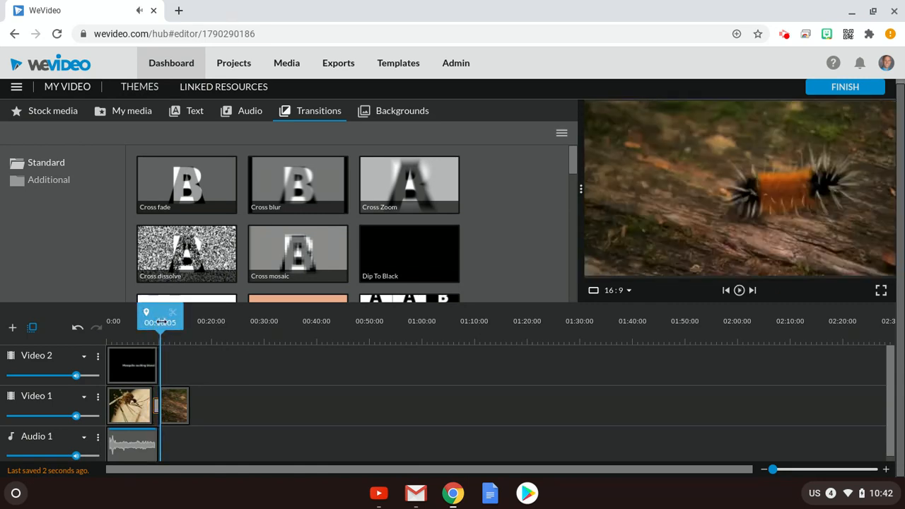
pyautogui.moveTo(161, 322); pyautogui.dragTo(126, 322)
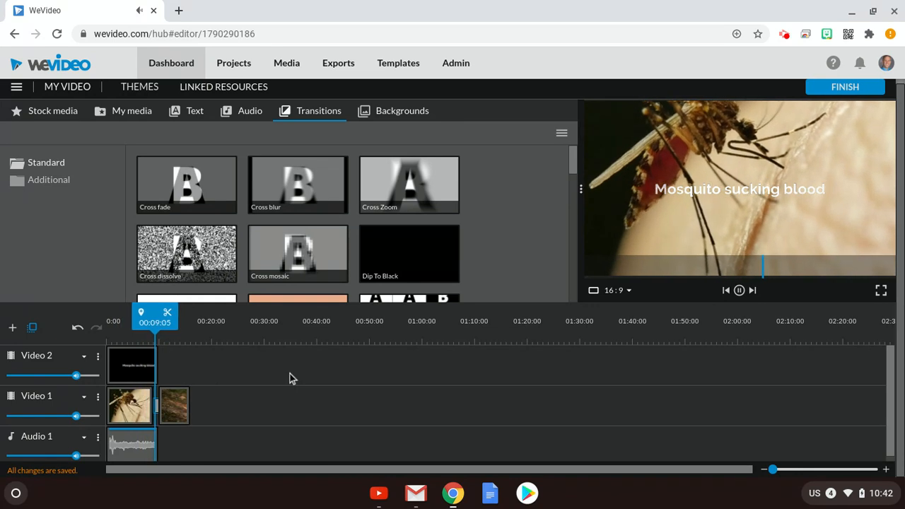
pyautogui.press('space')
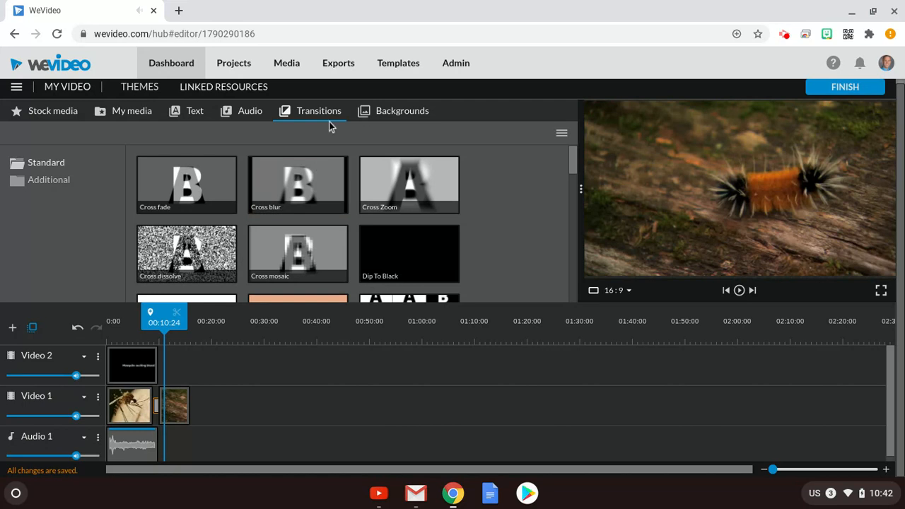
# - Add another video track named Video 3 to the timeline
pyautogui.click(12, 329)
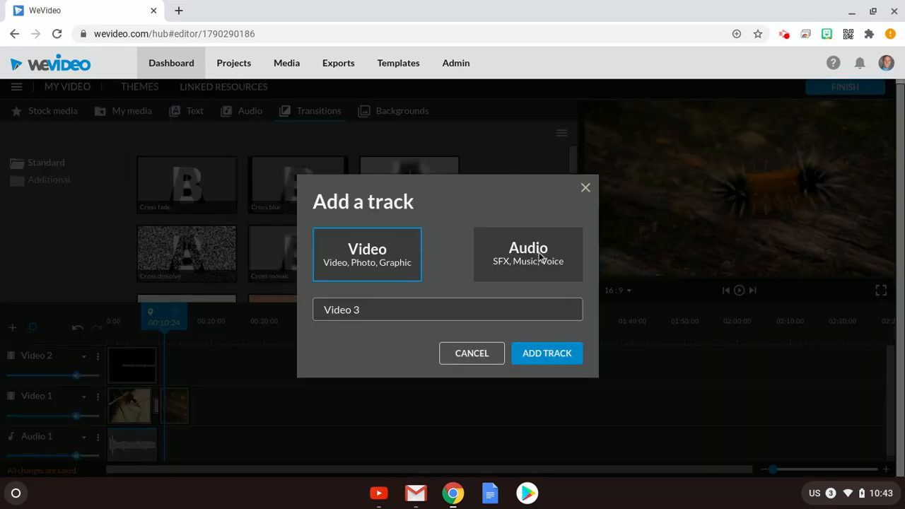
pyautogui.click(563, 367)
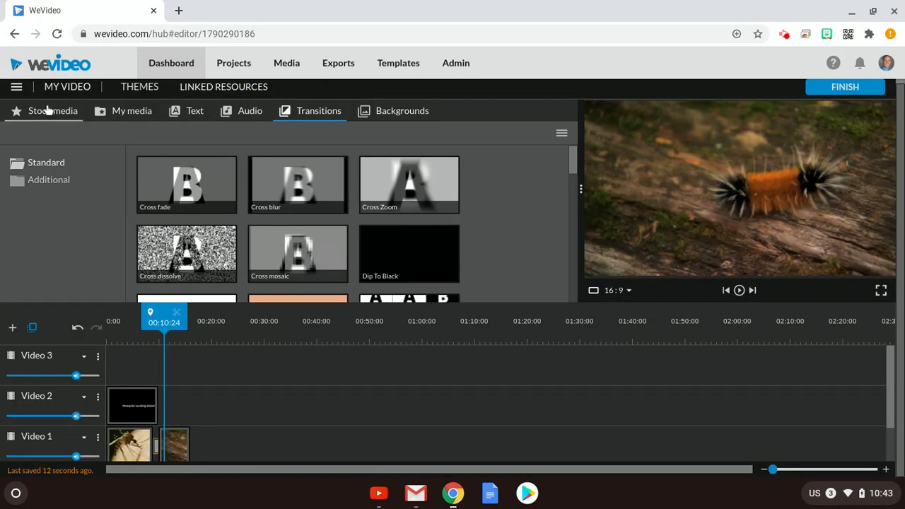
# - Search the stock media for "green screen" and place the clip of the man sitting at a workplace computer after the caterpillar clip on Video 1
pyautogui.click(123, 111)
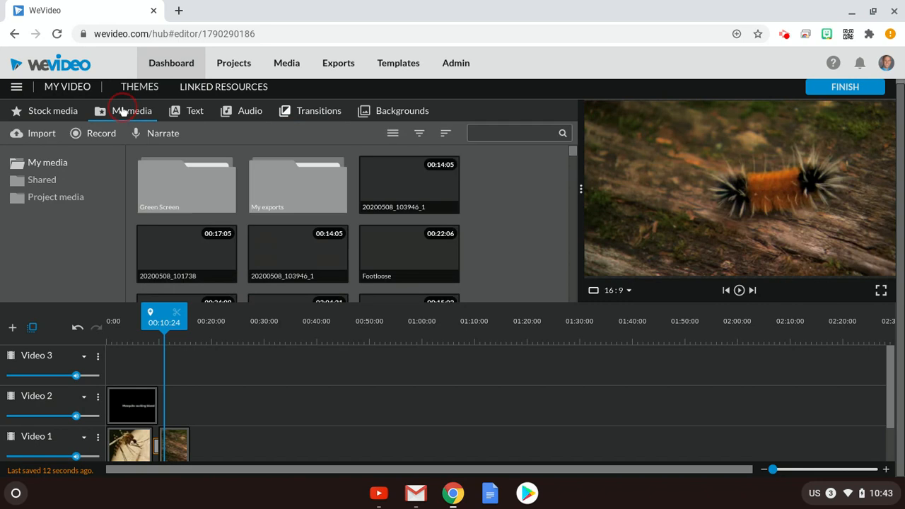
pyautogui.click(51, 112)
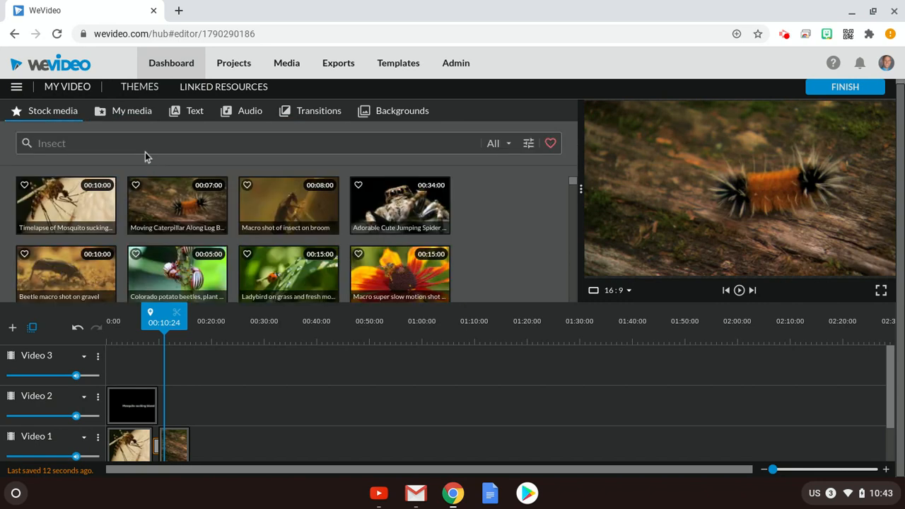
pyautogui.click(140, 148)
pyautogui.write('green screen')
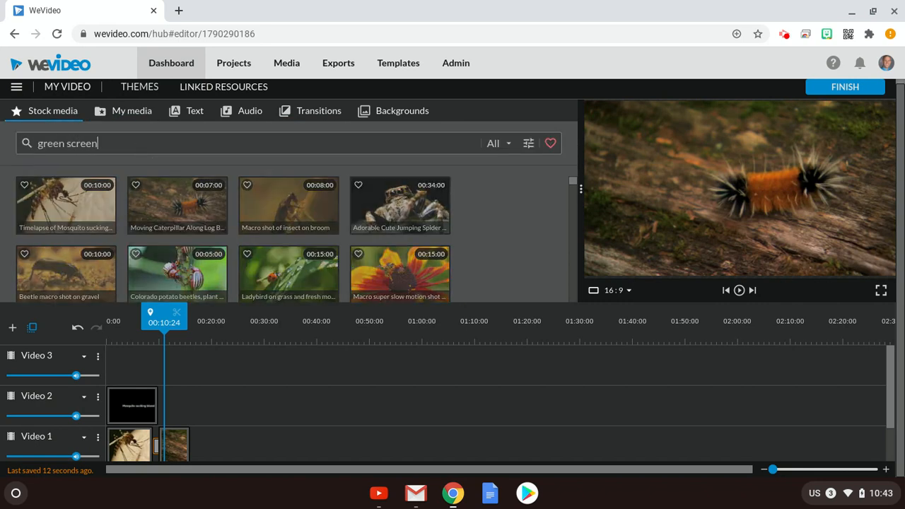
pyautogui.press('Return')
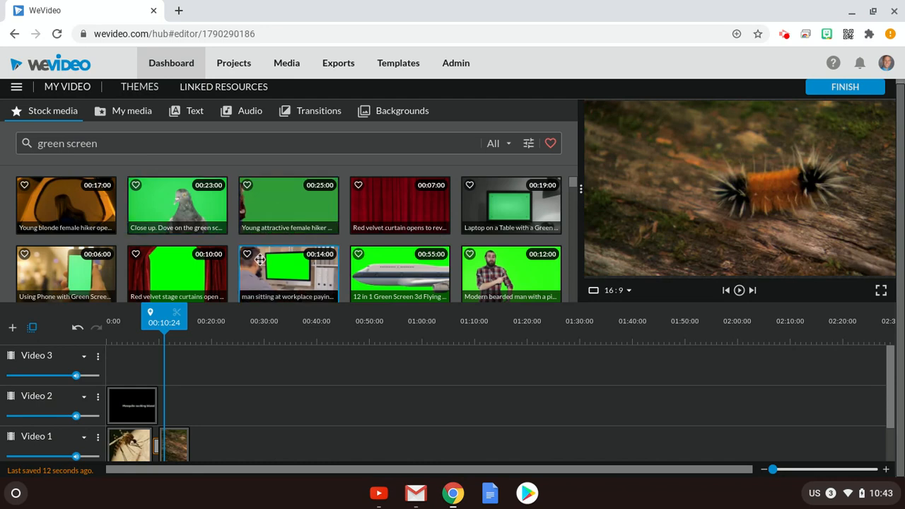
pyautogui.moveTo(262, 260); pyautogui.dragTo(210, 428)
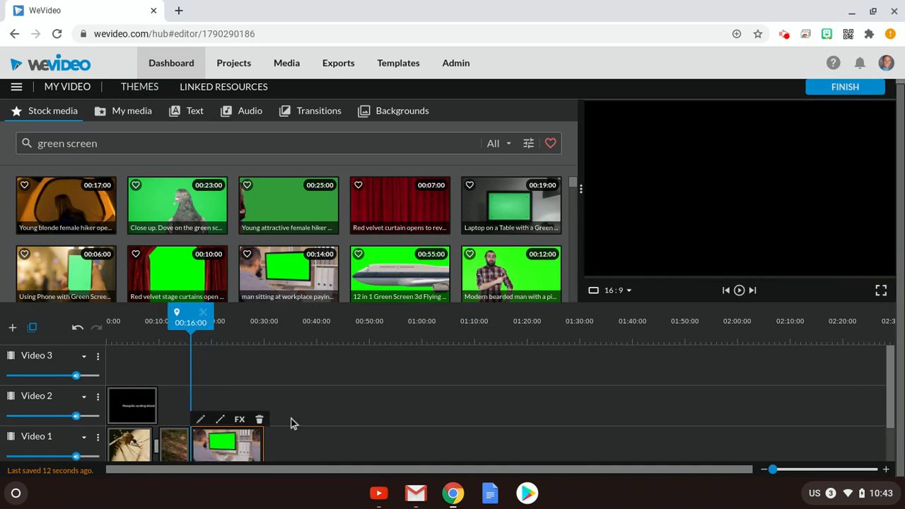
# - Move the playhead to about 18 seconds on the workplace computer clip and open that clip for editing
pyautogui.moveTo(191, 325); pyautogui.dragTo(205, 324)
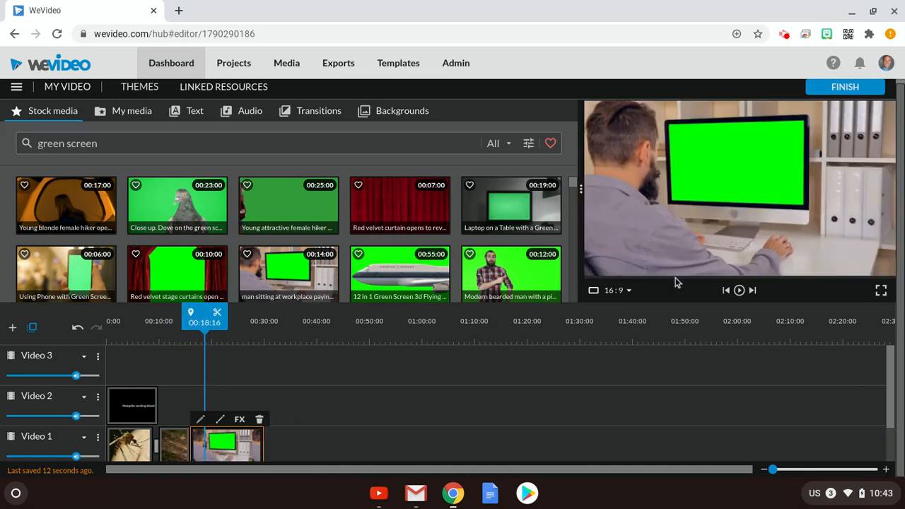
pyautogui.doubleClick(218, 444)
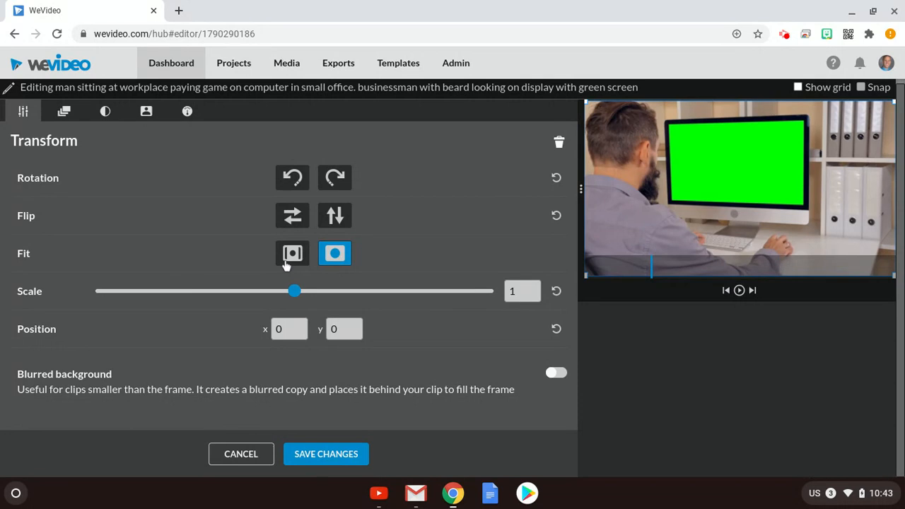
# - Try flipping the workplace clip horizontally and vertically, and look through its animation and color settings
pyautogui.click(289, 218)
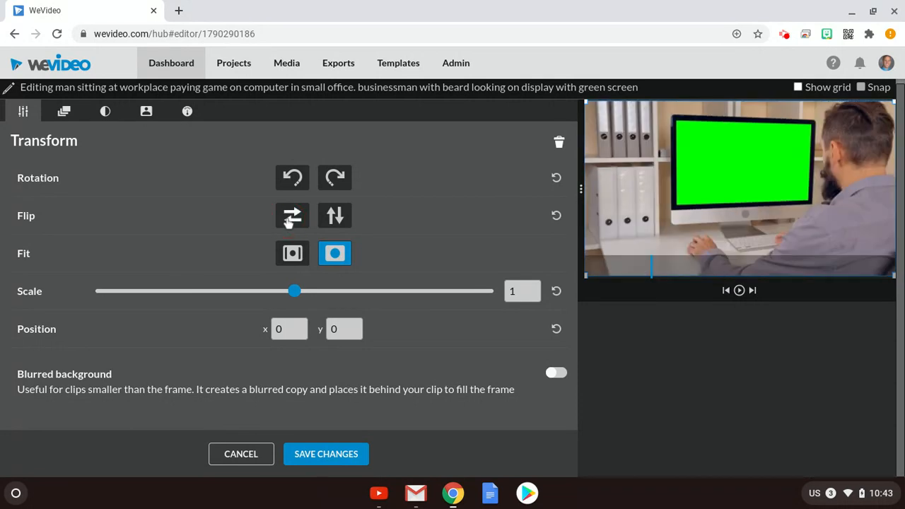
pyautogui.click(336, 216)
pyautogui.click(336, 216)
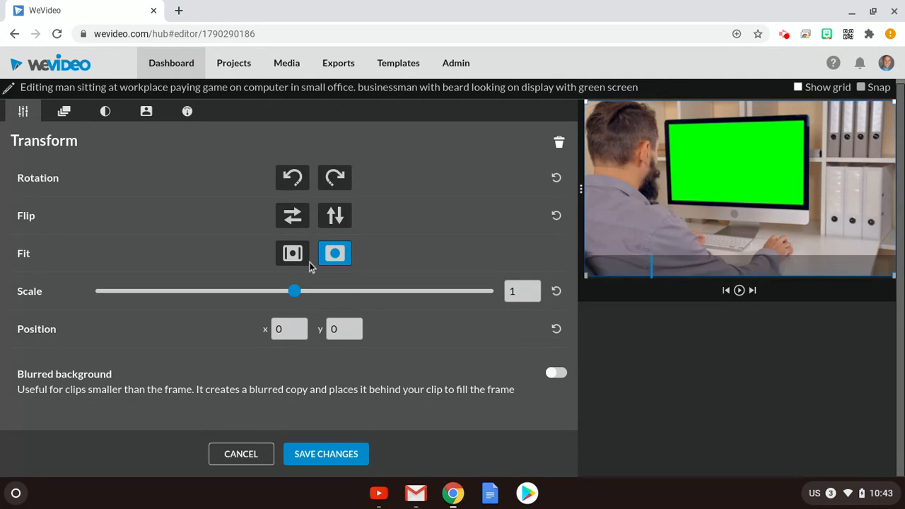
pyautogui.click(62, 113)
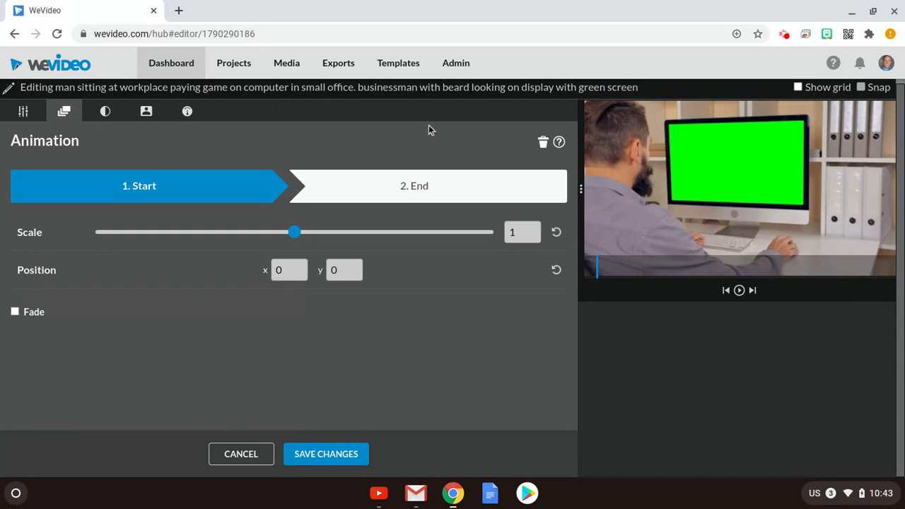
pyautogui.click(103, 113)
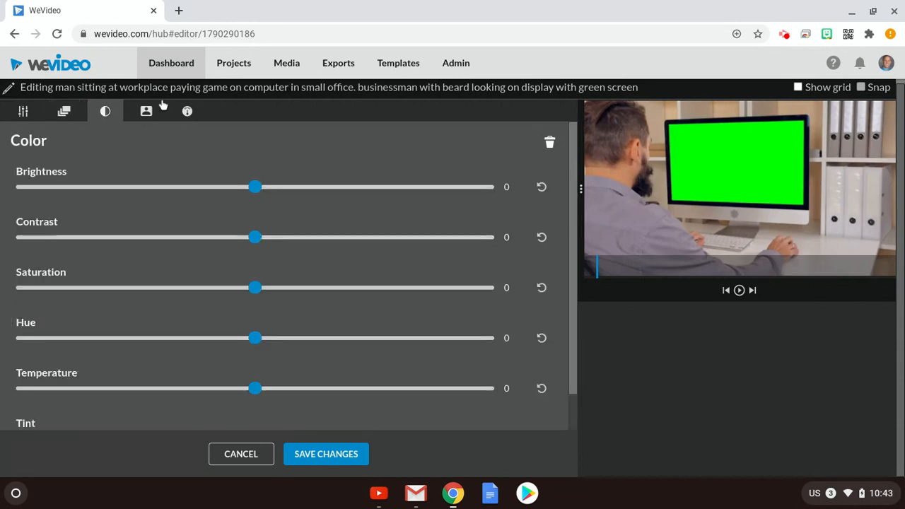
# - Key out the monitor's green color (00fe00) in the workplace clip with Color Keying and save the changes
pyautogui.click(147, 117)
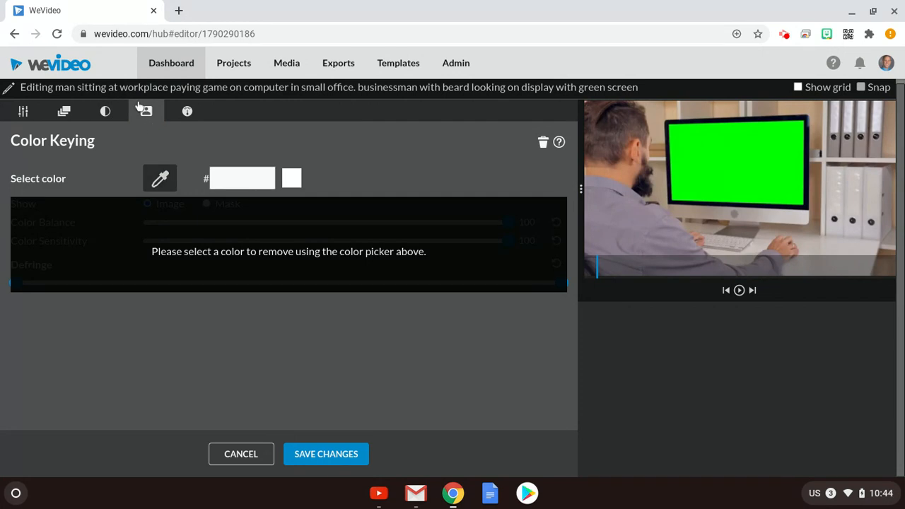
pyautogui.click(160, 181)
pyautogui.click(734, 149)
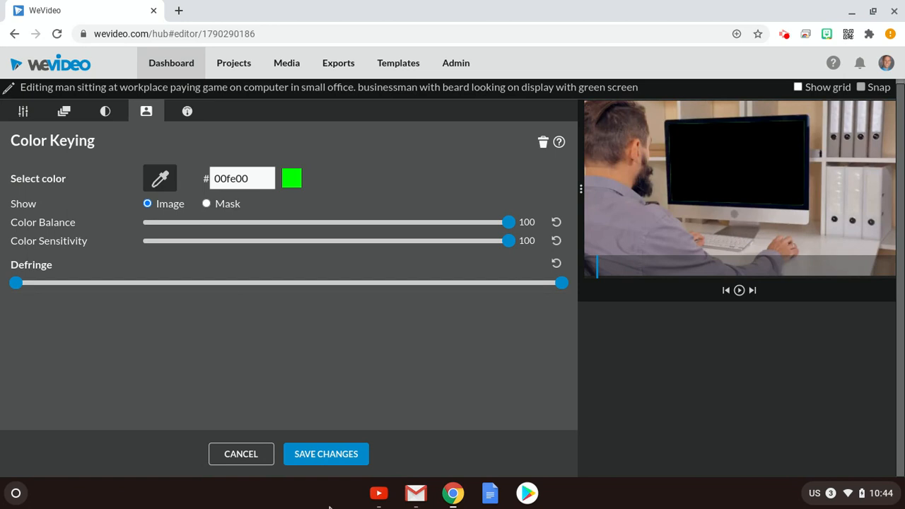
pyautogui.click(328, 454)
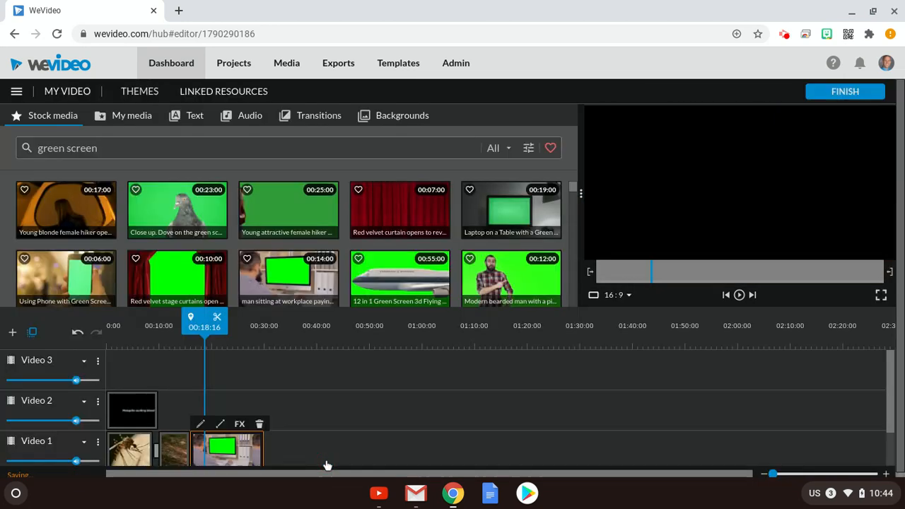
# - Move the keyed workplace clip from Video 1 to the very start of Video 3, above the title and mosquito clip
pyautogui.click(237, 453)
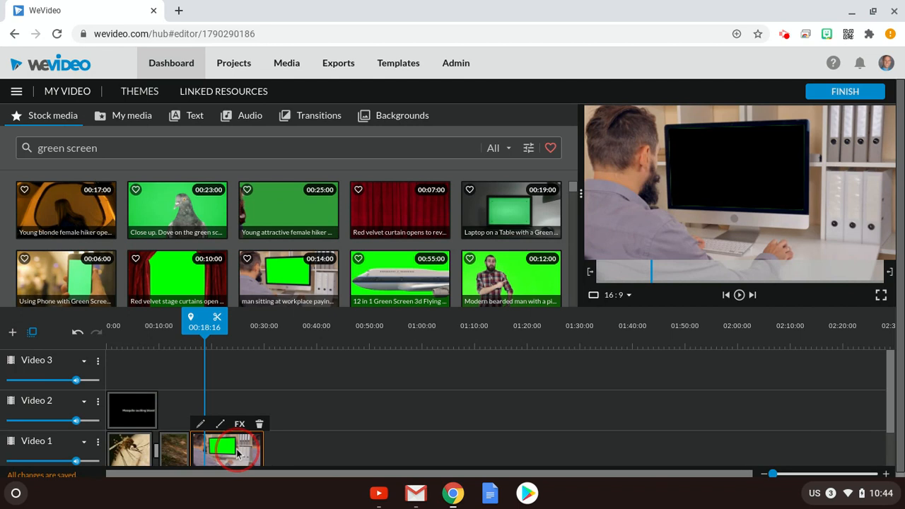
pyautogui.moveTo(237, 453); pyautogui.dragTo(164, 371)
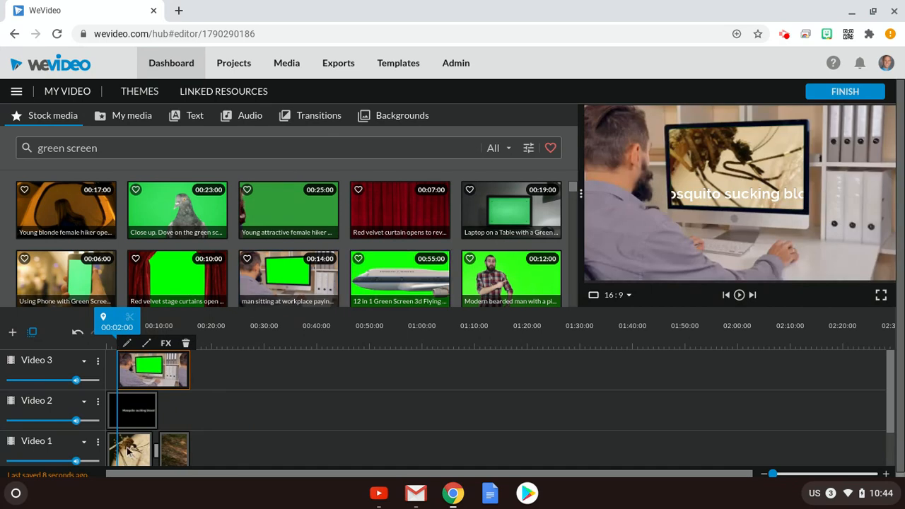
pyautogui.moveTo(122, 324); pyautogui.dragTo(106, 324)
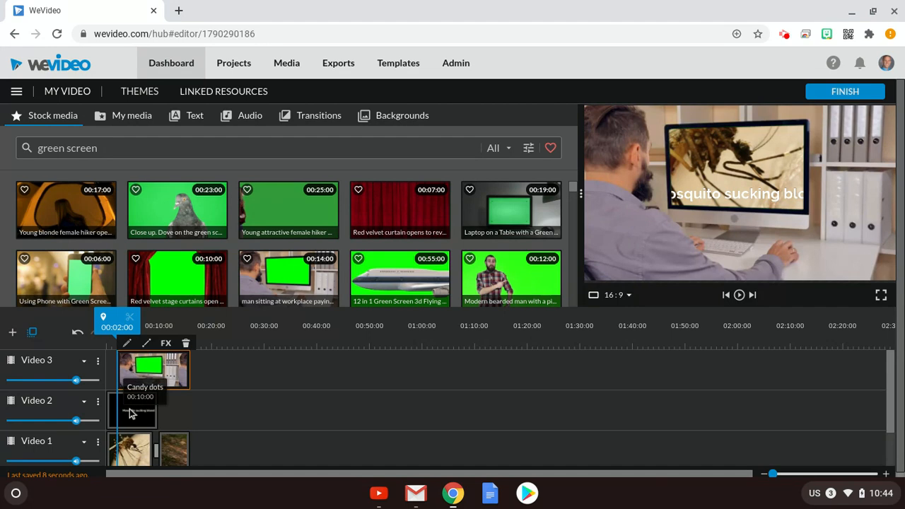
pyautogui.moveTo(122, 373); pyautogui.dragTo(109, 373)
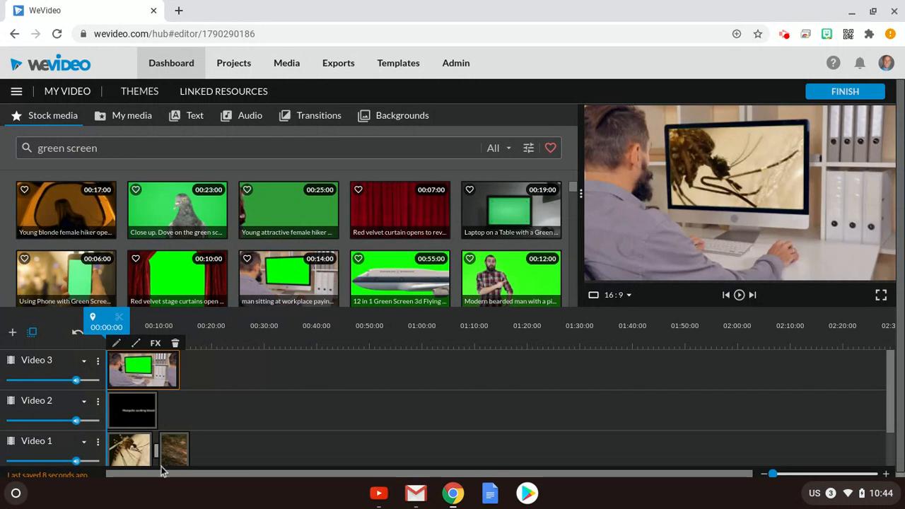
# - Scale the mosquito clip to 0.58, position it at about x 382, y 112 behind the monitor screen, and save the changes
pyautogui.click(118, 452)
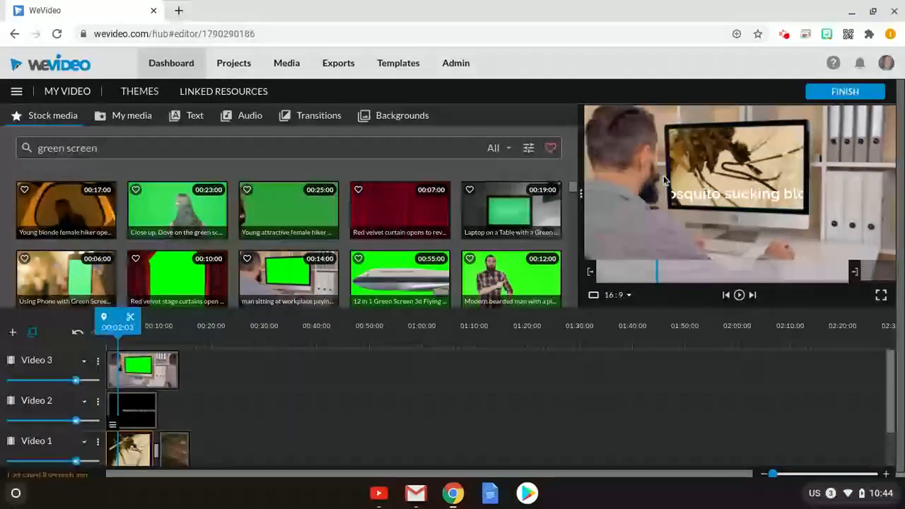
pyautogui.doubleClick(140, 450)
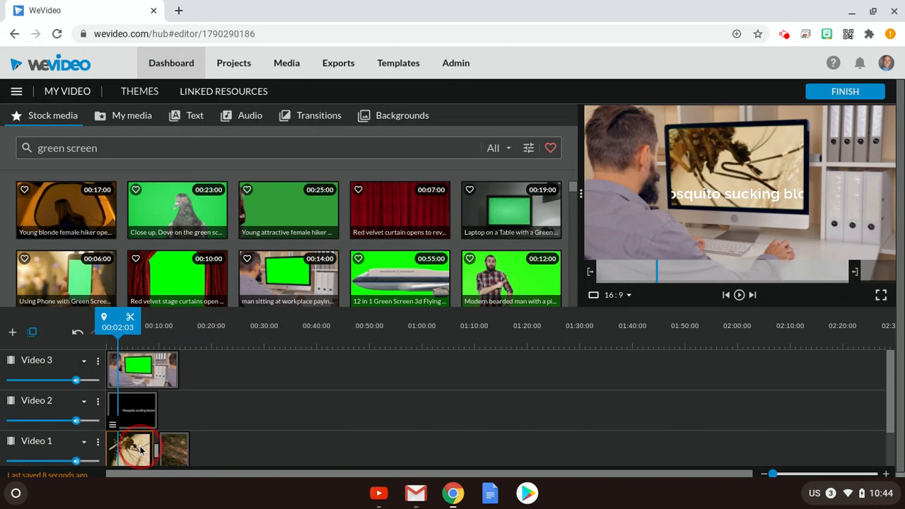
pyautogui.click(27, 118)
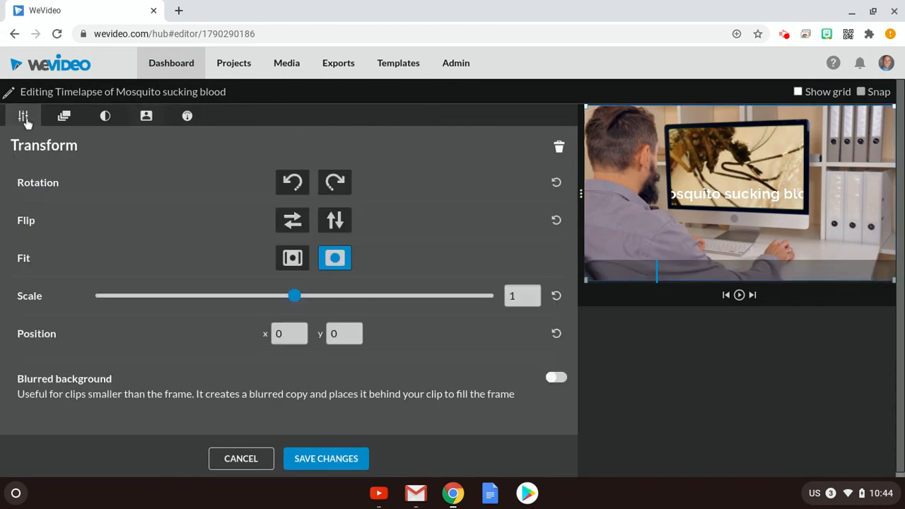
pyautogui.moveTo(302, 295); pyautogui.dragTo(213, 306)
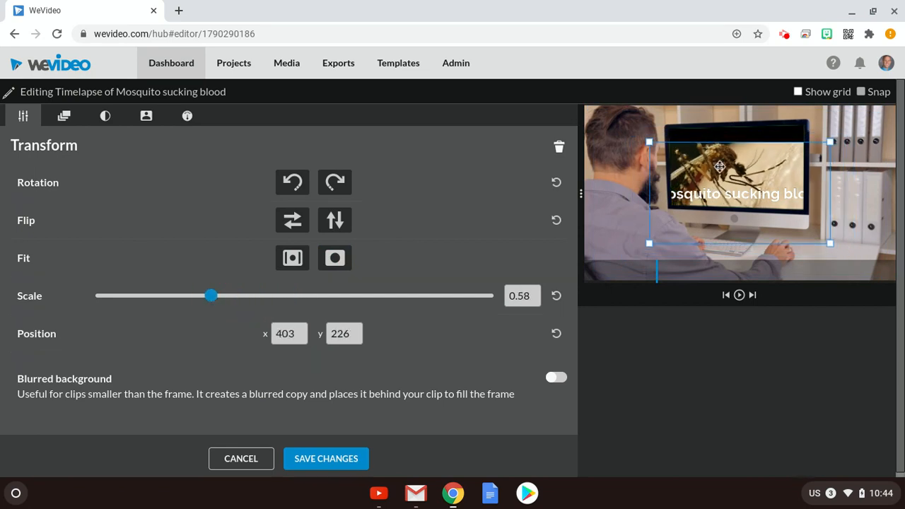
pyautogui.moveTo(720, 166); pyautogui.dragTo(716, 149)
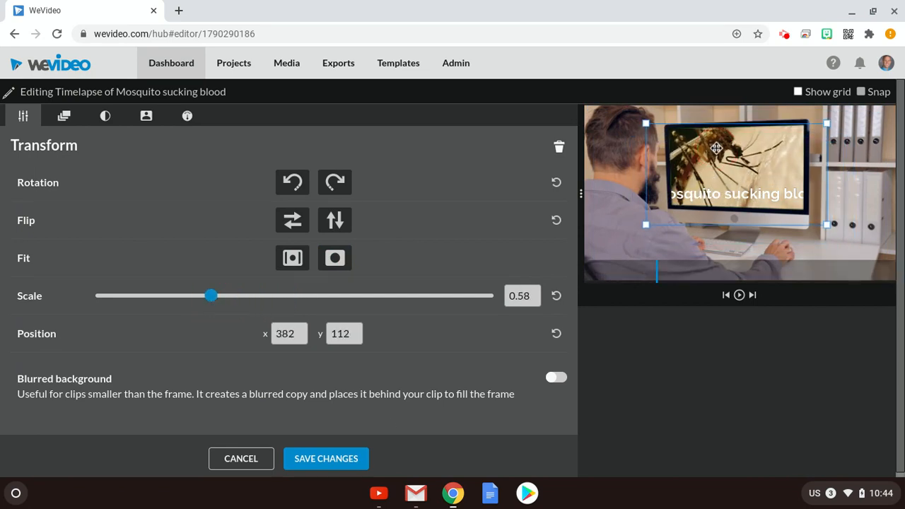
pyautogui.click(309, 459)
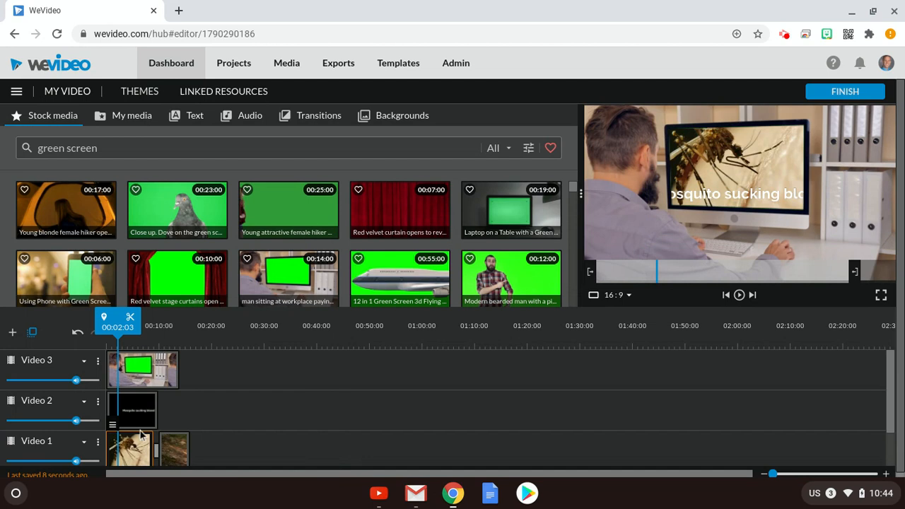
# - Scale the mosquito title on Video 2 down to 0.54 so it fits inside the monitor, and save the changes
pyautogui.doubleClick(140, 417)
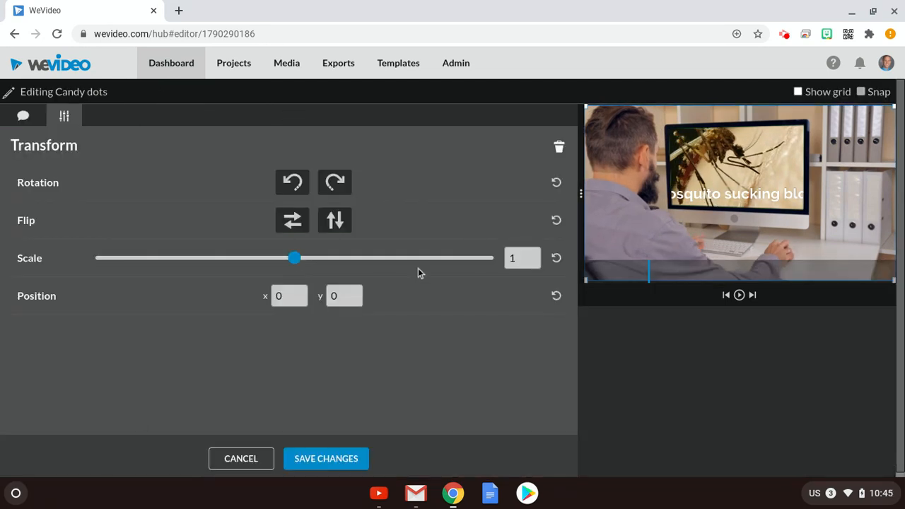
pyautogui.moveTo(295, 259); pyautogui.dragTo(202, 263)
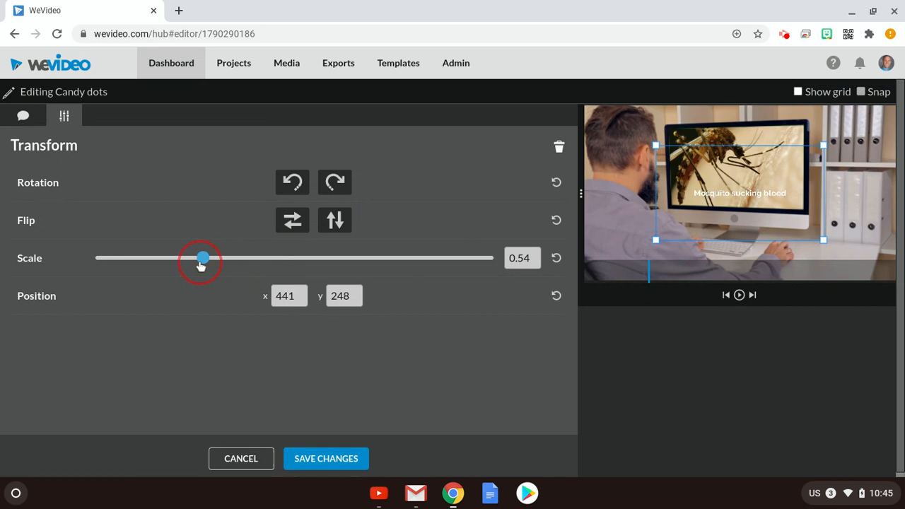
pyautogui.click(333, 458)
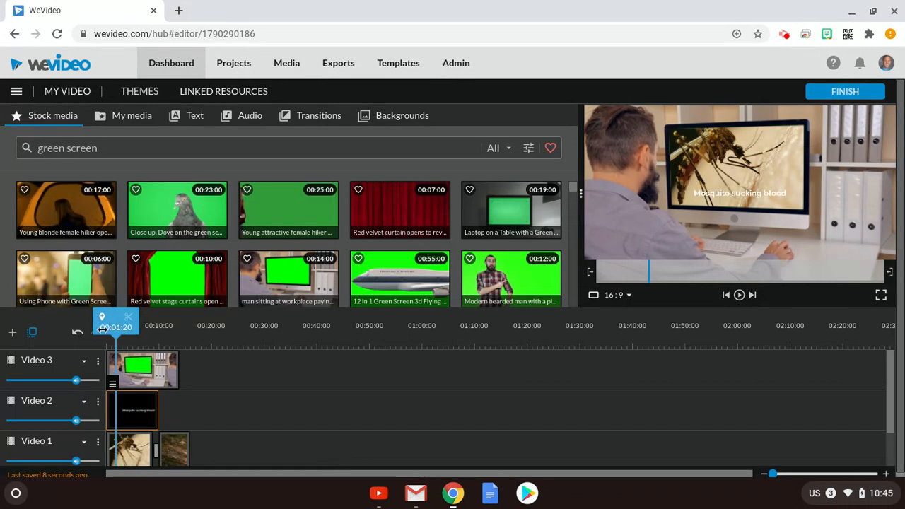
# - Play the timeline from the beginning for about six seconds to check the green-screen composite
pyautogui.moveTo(115, 322); pyautogui.dragTo(36, 325)
pyautogui.press('space')
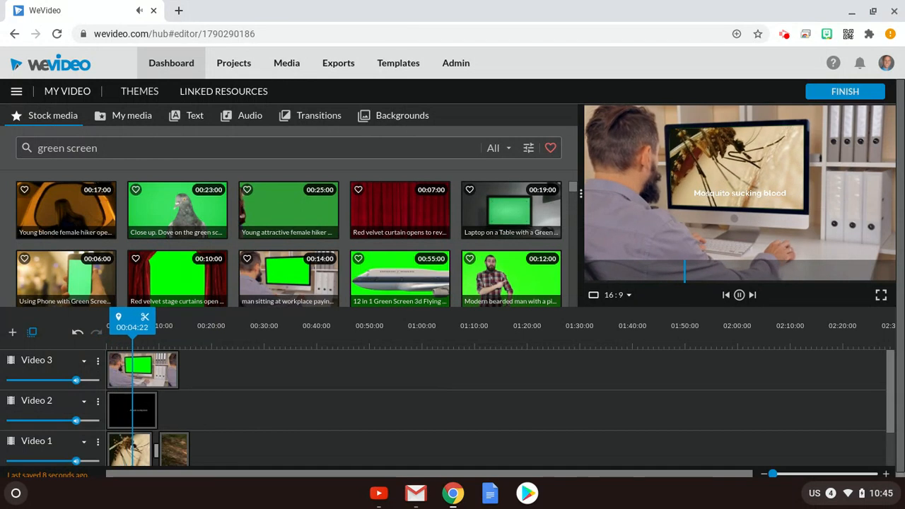
pyautogui.press('space')
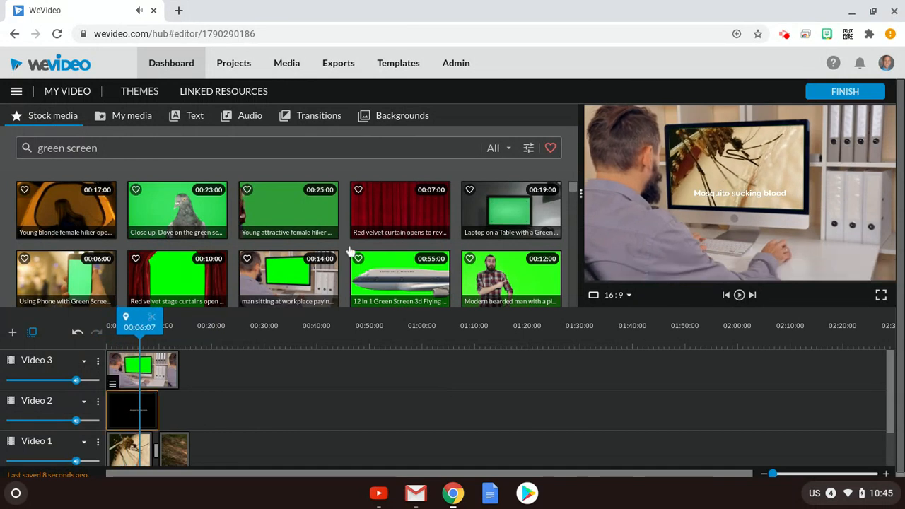